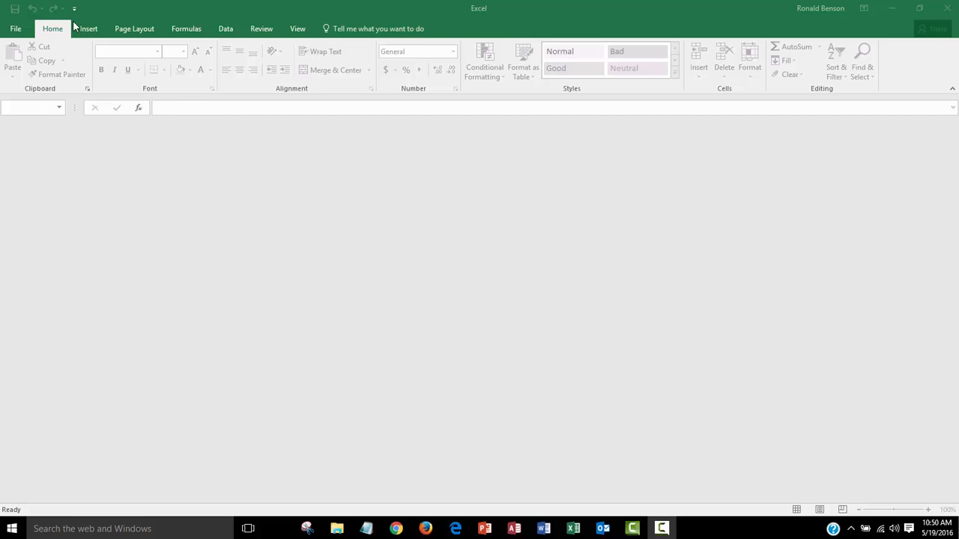
# Create a new blank workbook
pyautogui.click(16, 32)
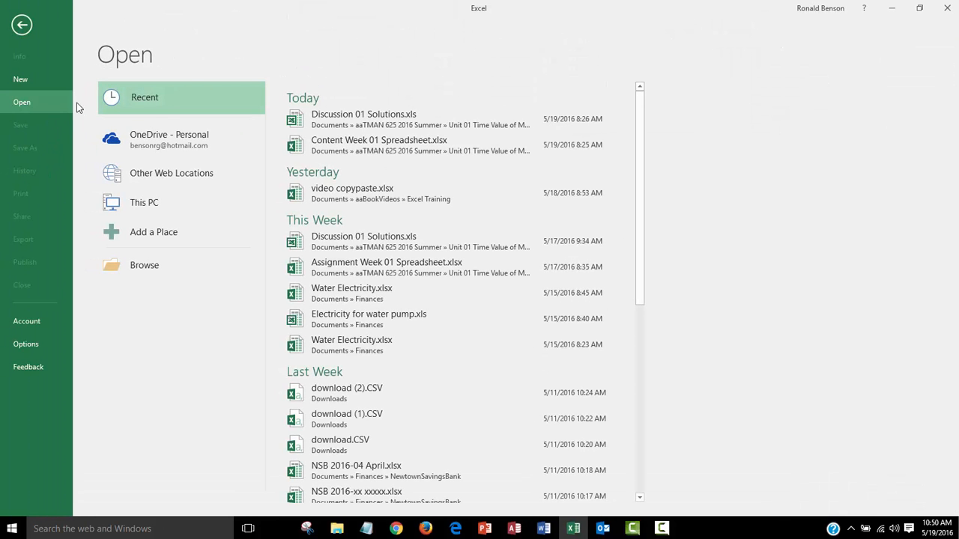
pyautogui.click(25, 78)
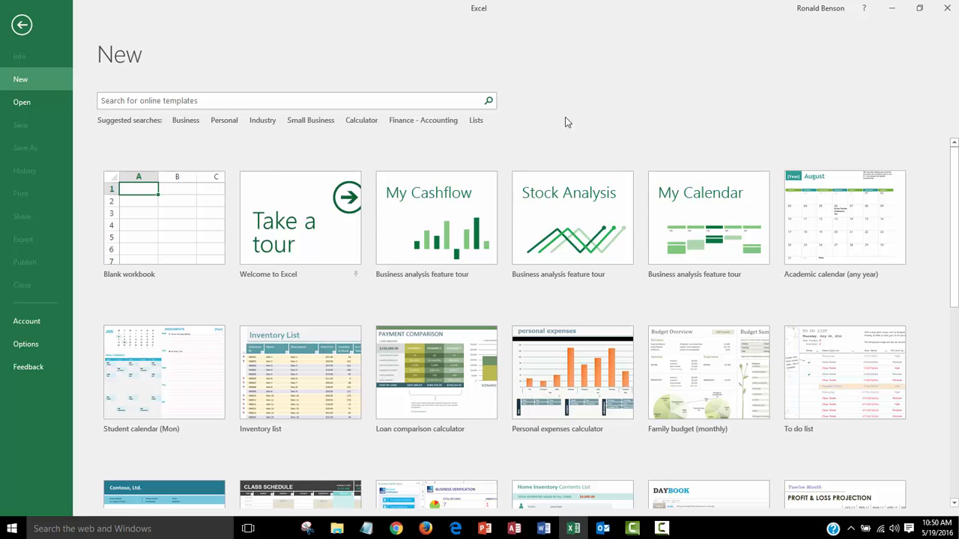
pyautogui.click(156, 219)
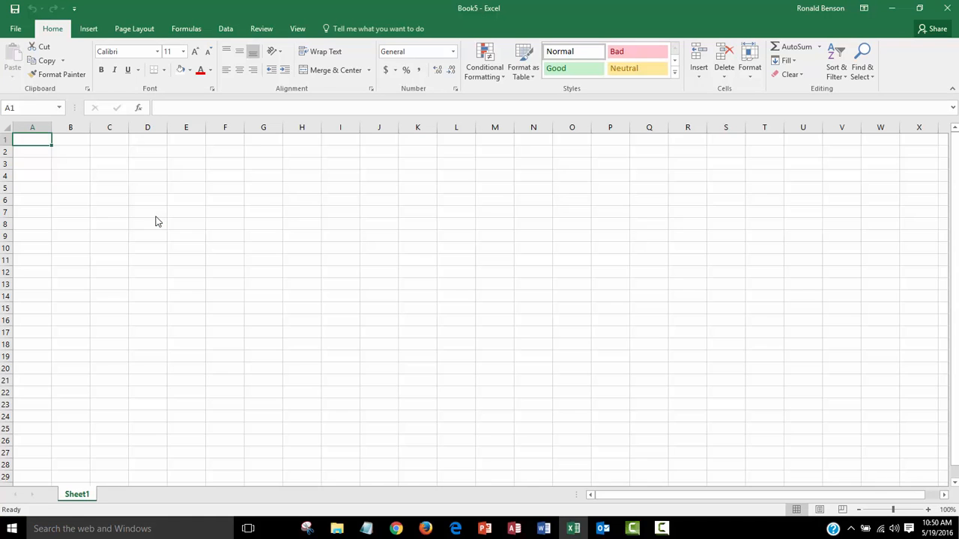
# Select a few cells and scroll sideways through the worksheet's columns and back
pyautogui.click(187, 210)
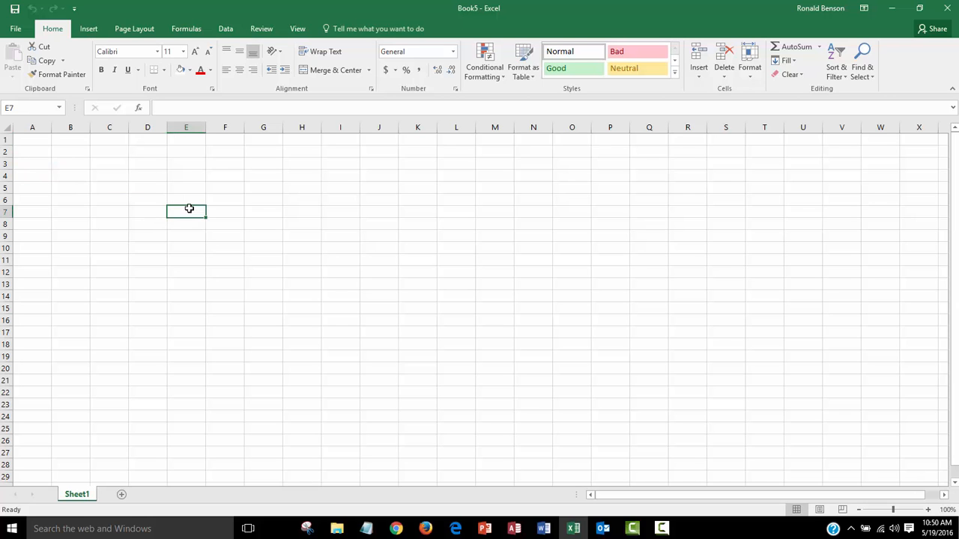
pyautogui.click(146, 174)
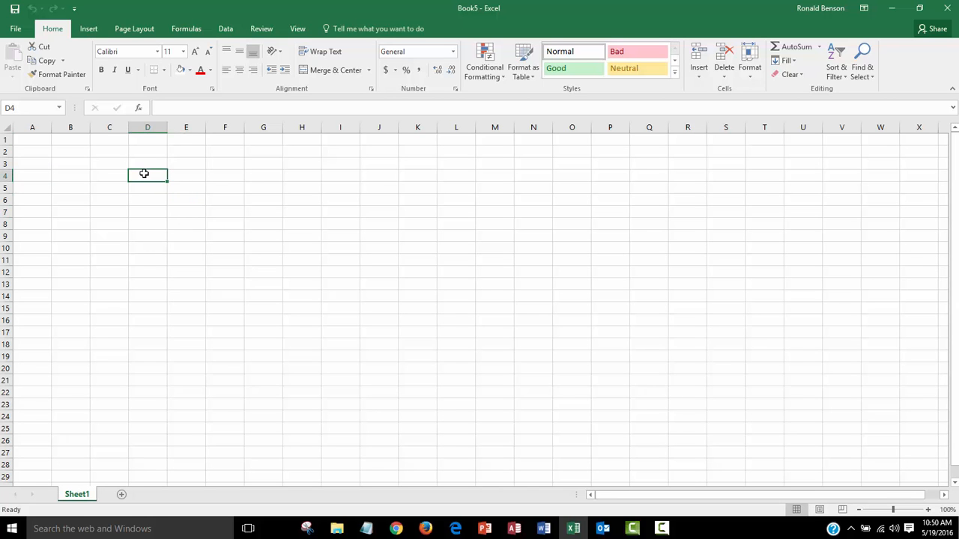
pyautogui.click(118, 198)
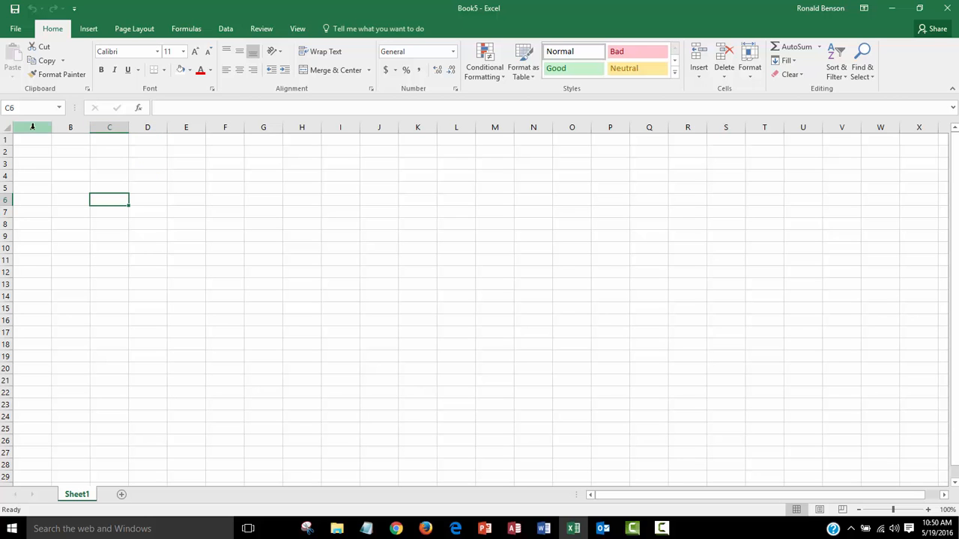
pyautogui.click(945, 495)
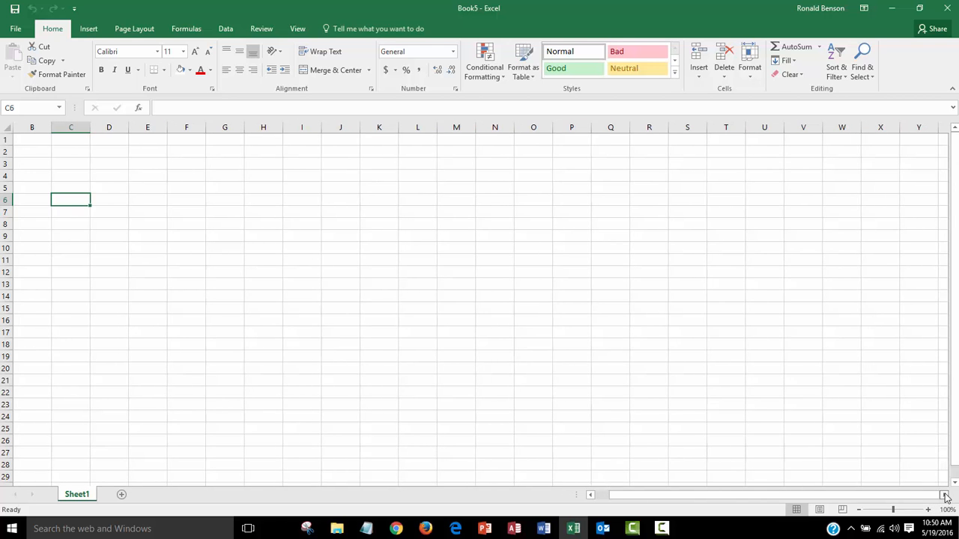
pyautogui.click(945, 495)
pyautogui.click(946, 495)
pyautogui.click(946, 495)
pyautogui.click(945, 495)
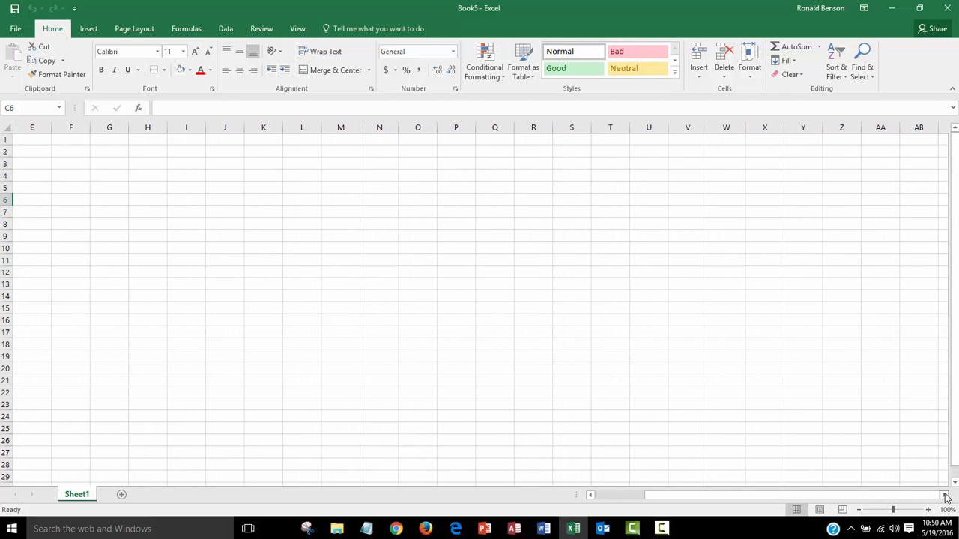
pyautogui.moveTo(945, 497); pyautogui.dragTo(945, 496)
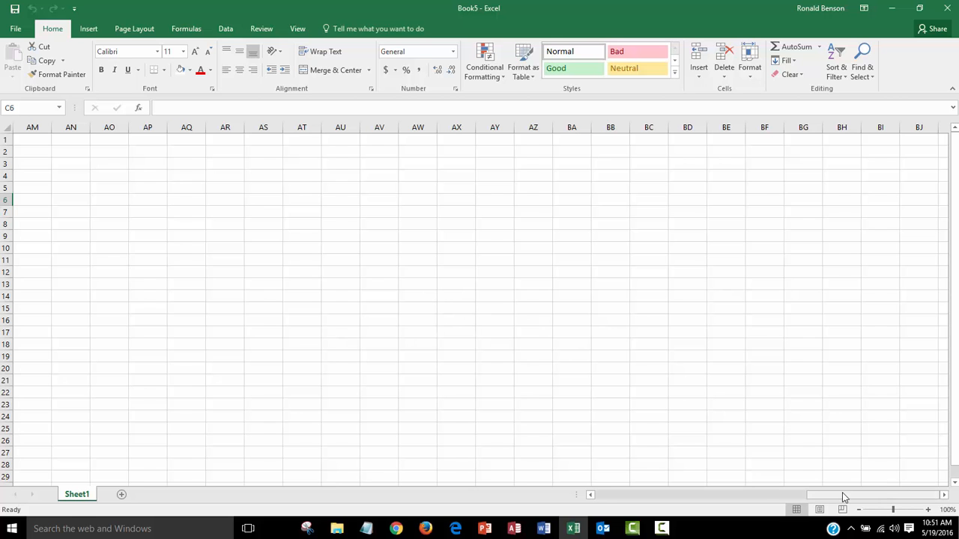
pyautogui.moveTo(841, 497); pyautogui.dragTo(597, 496)
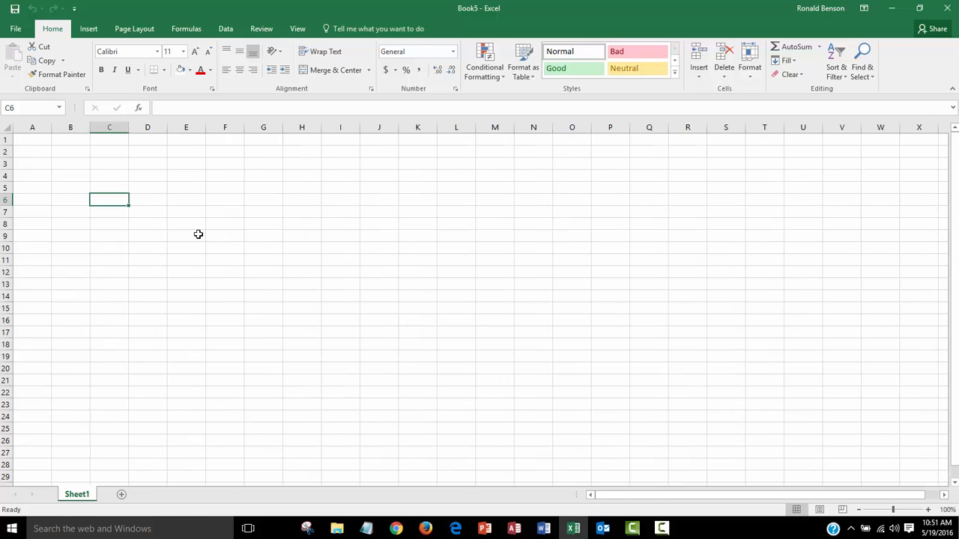
# Select cells and scroll down and back up through the worksheet's rows
pyautogui.click(35, 141)
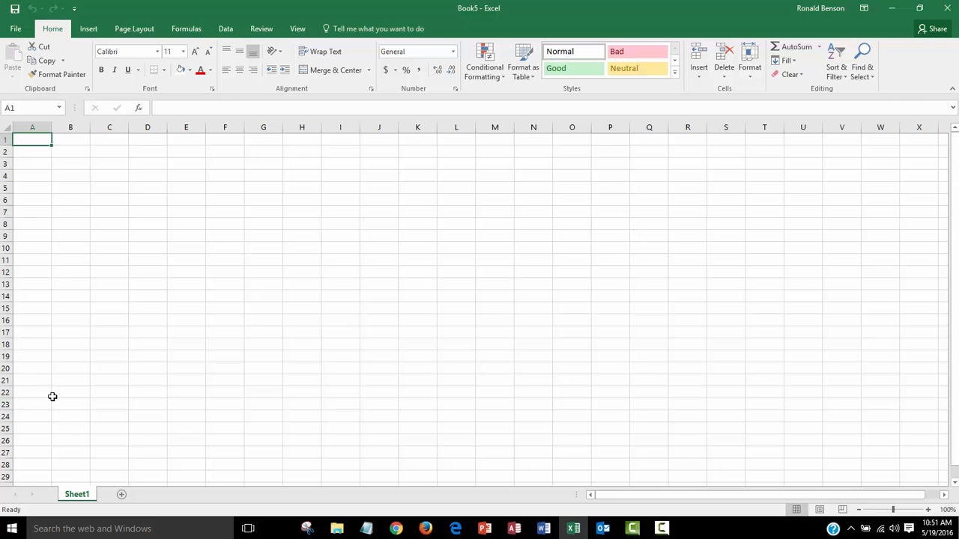
pyautogui.scroll(-10, 52, 394)
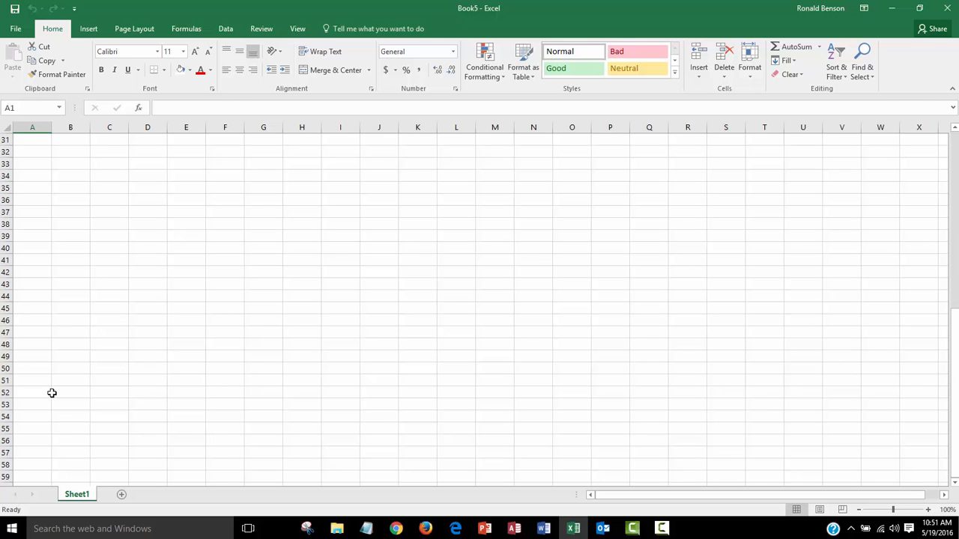
pyautogui.scroll(10, 52, 394)
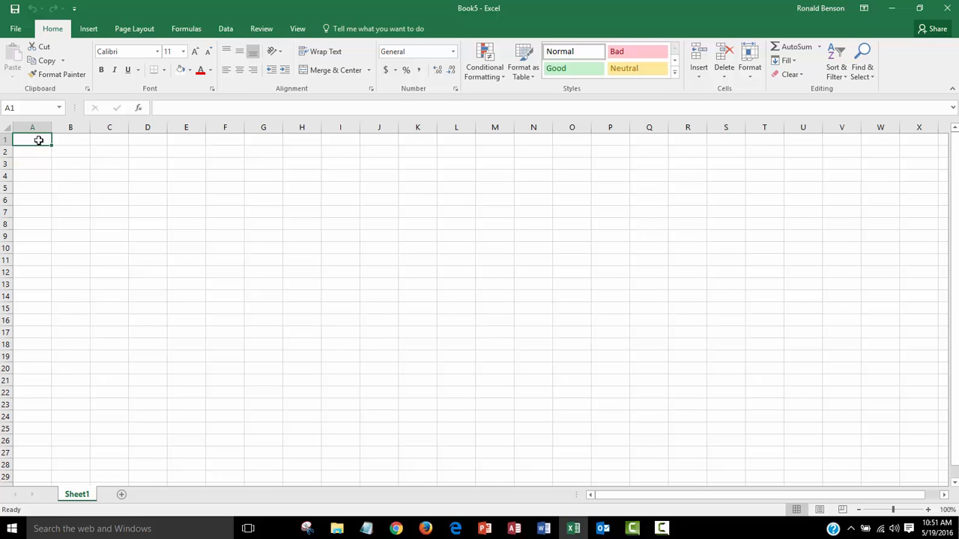
pyautogui.click(111, 176)
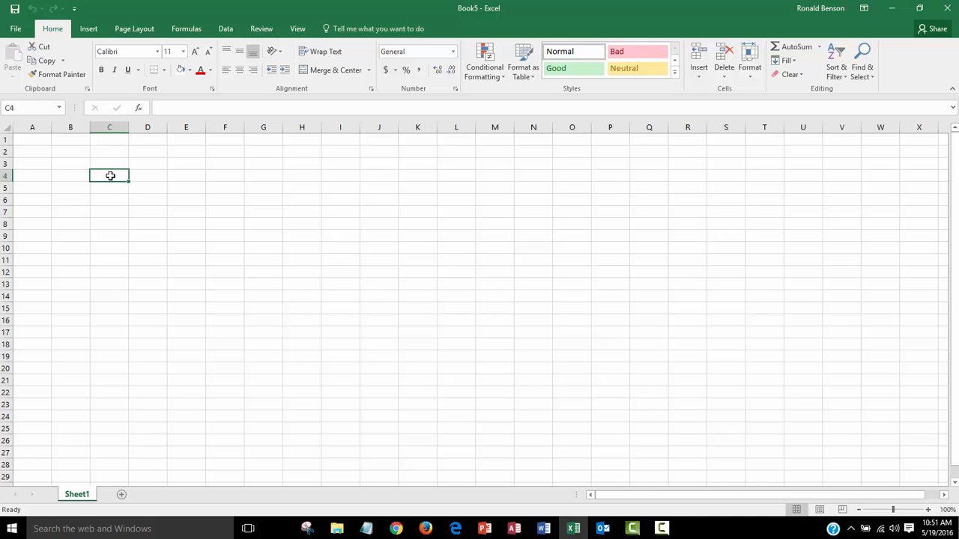
pyautogui.click(69, 151)
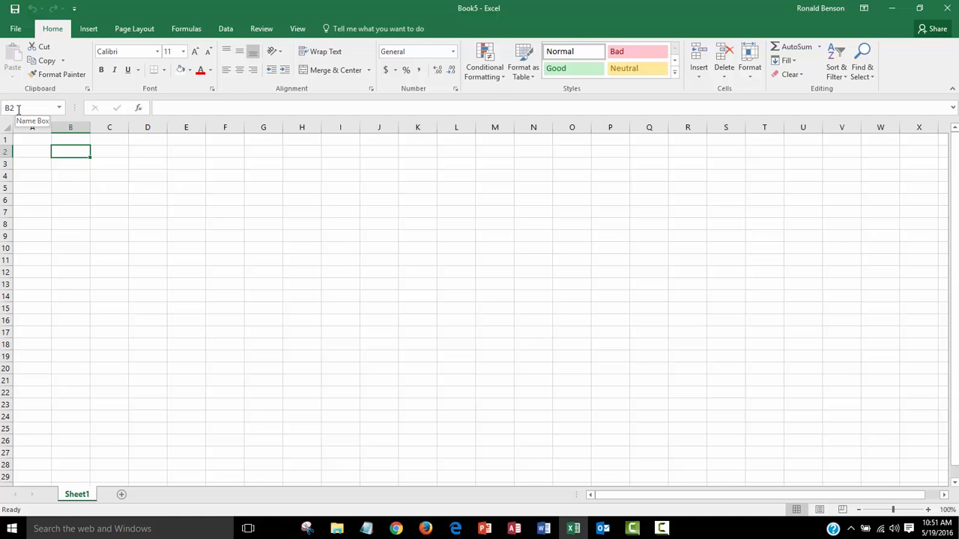
pyautogui.click(138, 197)
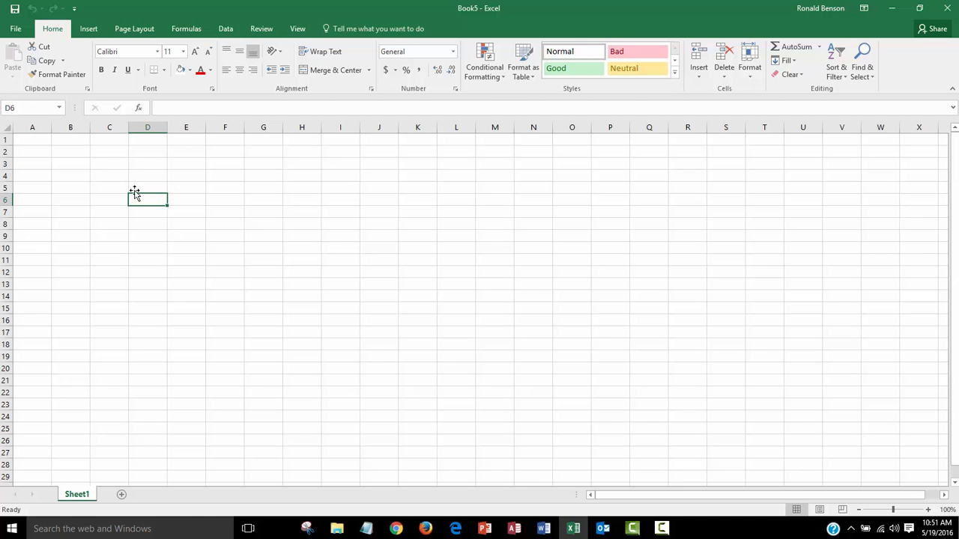
pyautogui.click(164, 220)
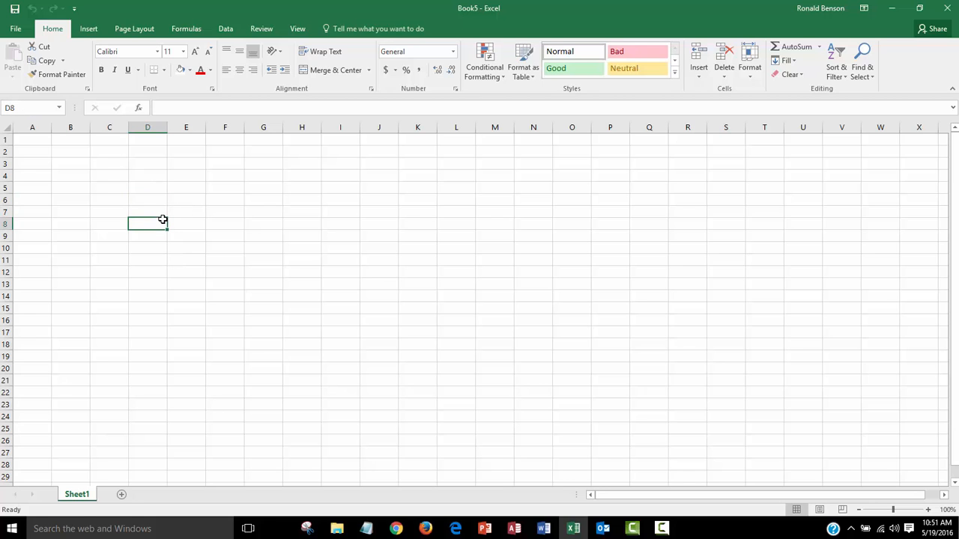
# Enter 147 in cell C4 and review its content in the formula bar
pyautogui.click(111, 176)
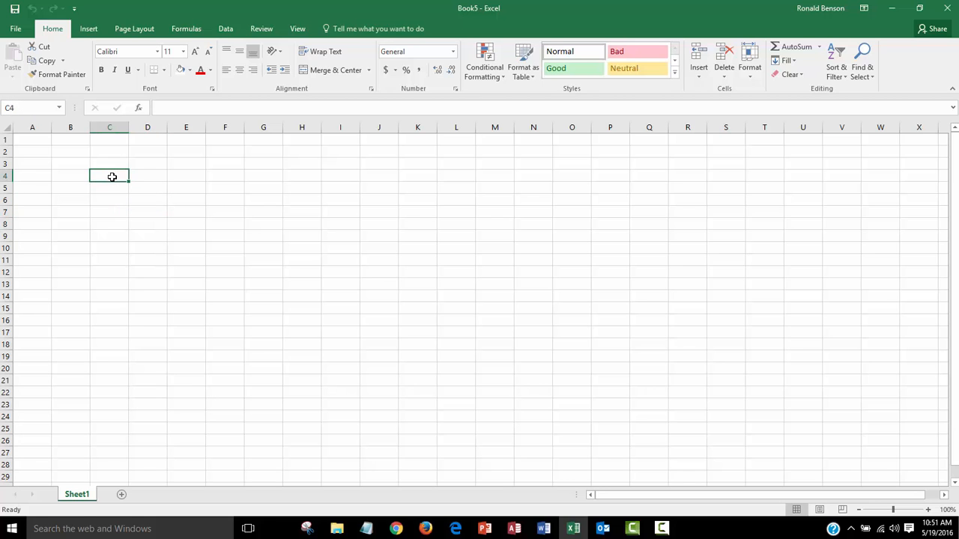
pyautogui.write('147')
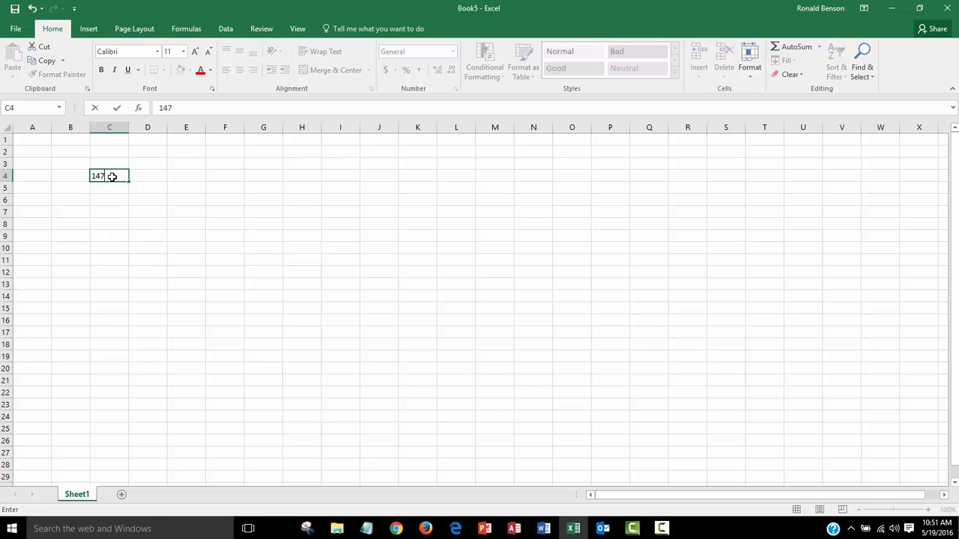
pyautogui.press('Return')
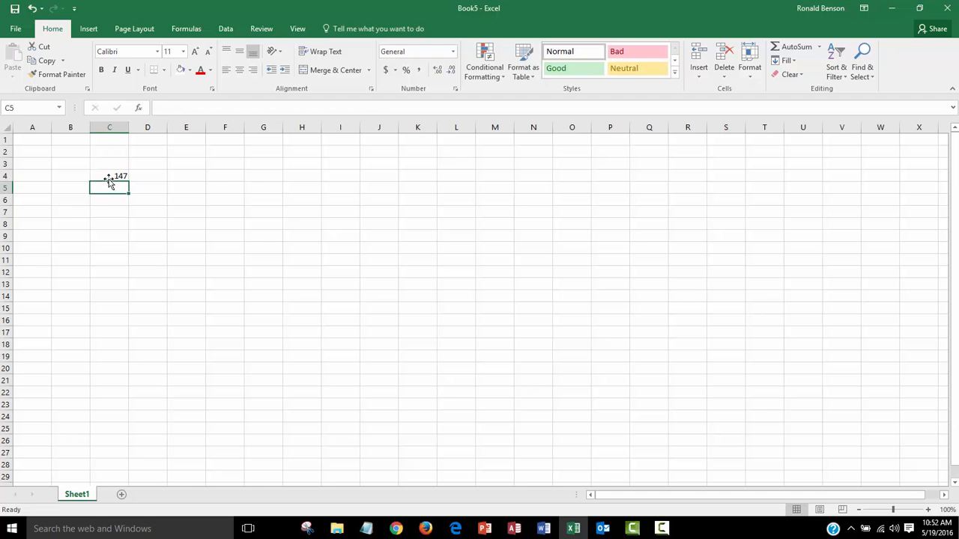
pyautogui.click(107, 176)
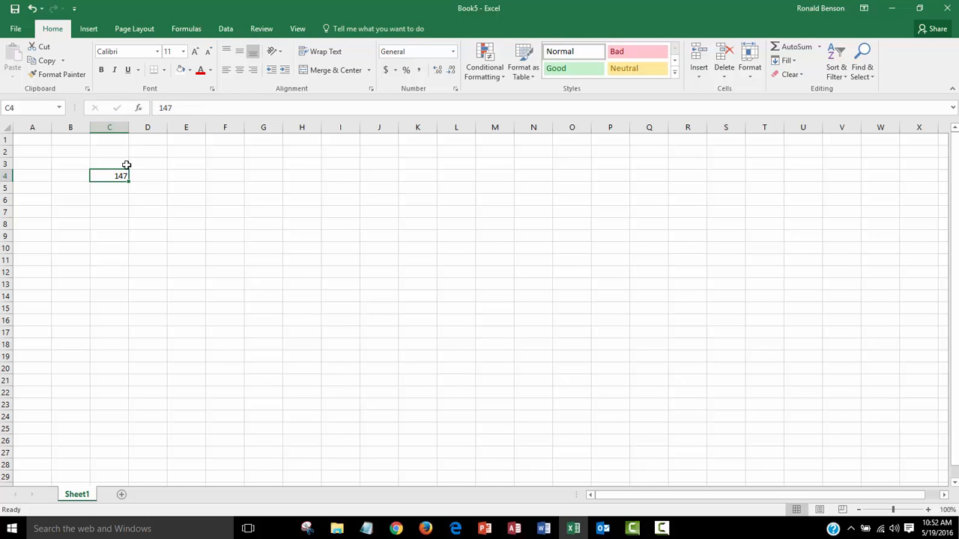
pyautogui.click(185, 108)
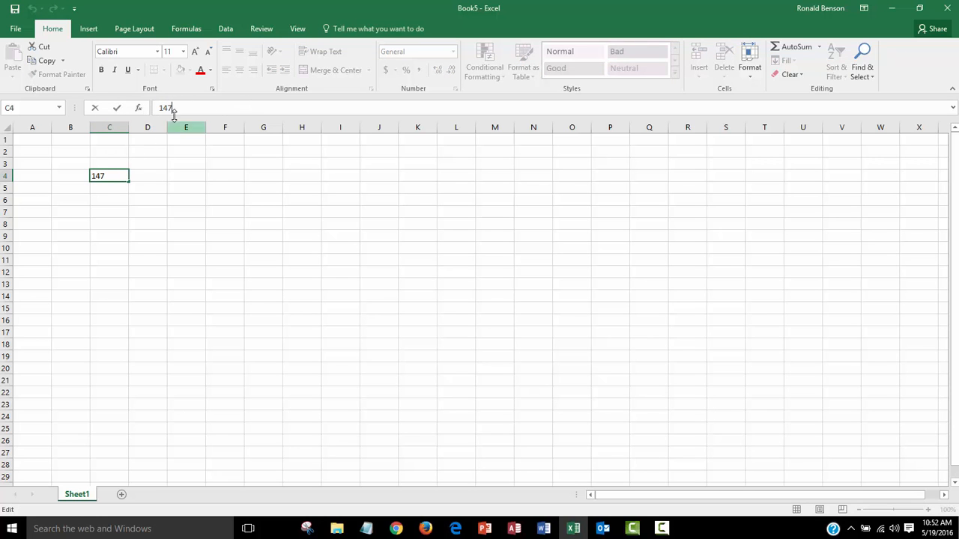
# Enter 17 in cell C5
pyautogui.click(107, 189)
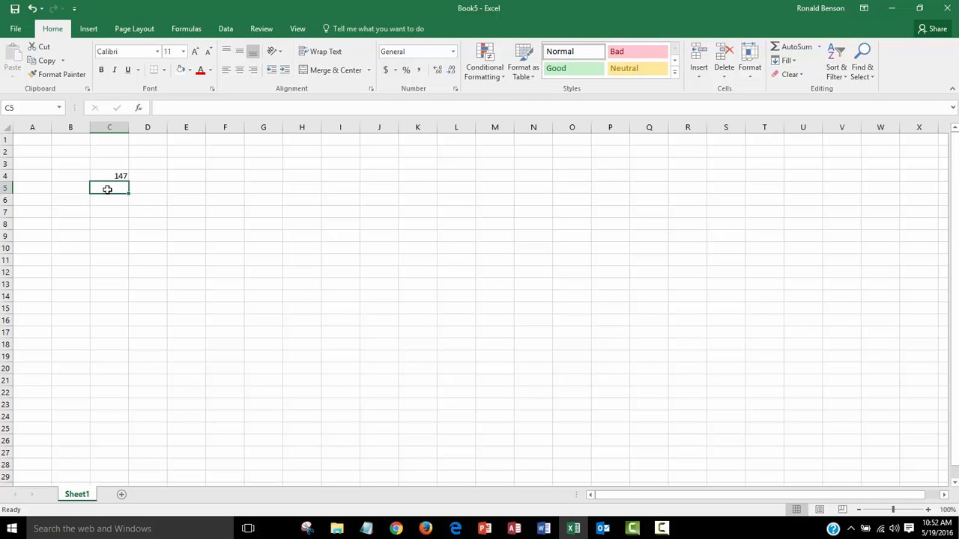
pyautogui.write('17')
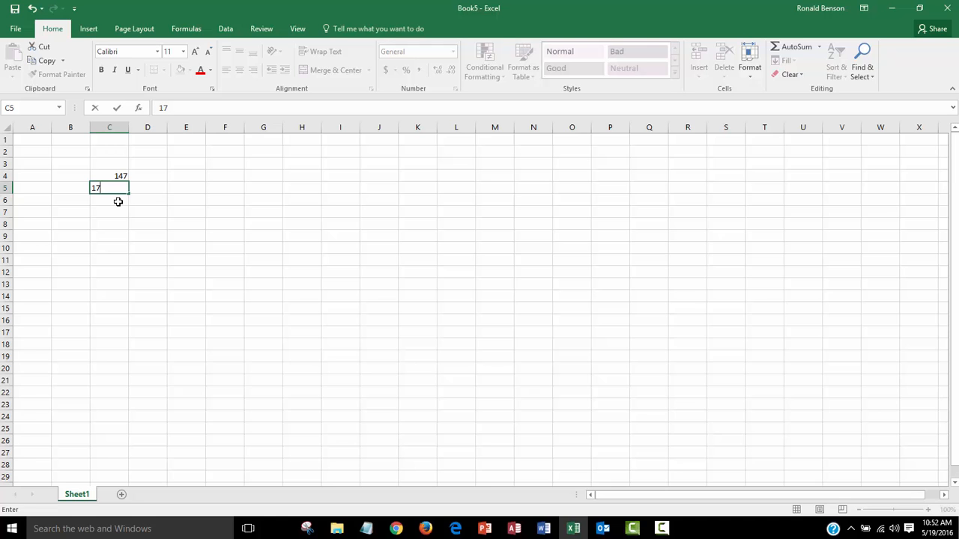
pyautogui.click(117, 201)
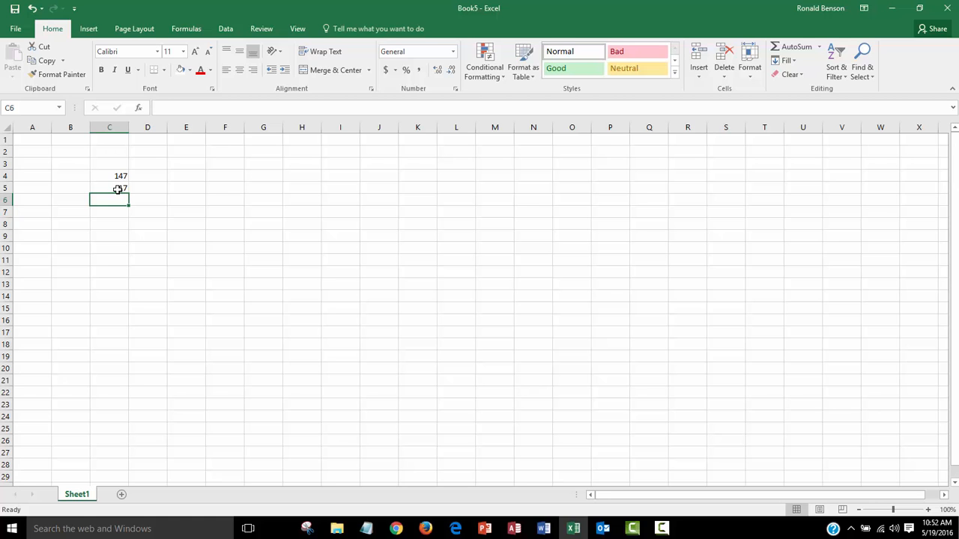
# Enter the formula =147+17 in cell C6
pyautogui.click(118, 189)
pyautogui.click(116, 197)
pyautogui.write('=')
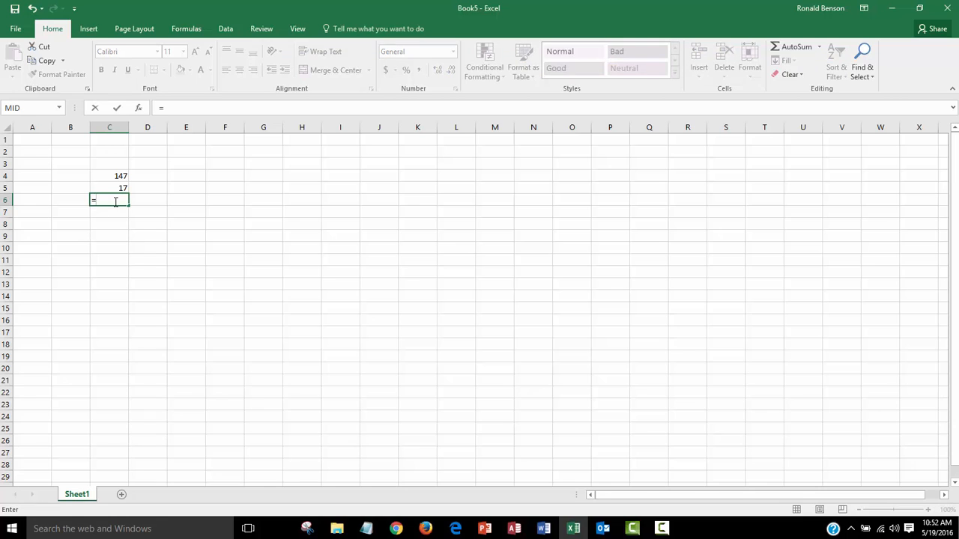
pyautogui.write('147+17')
pyautogui.press('Return')
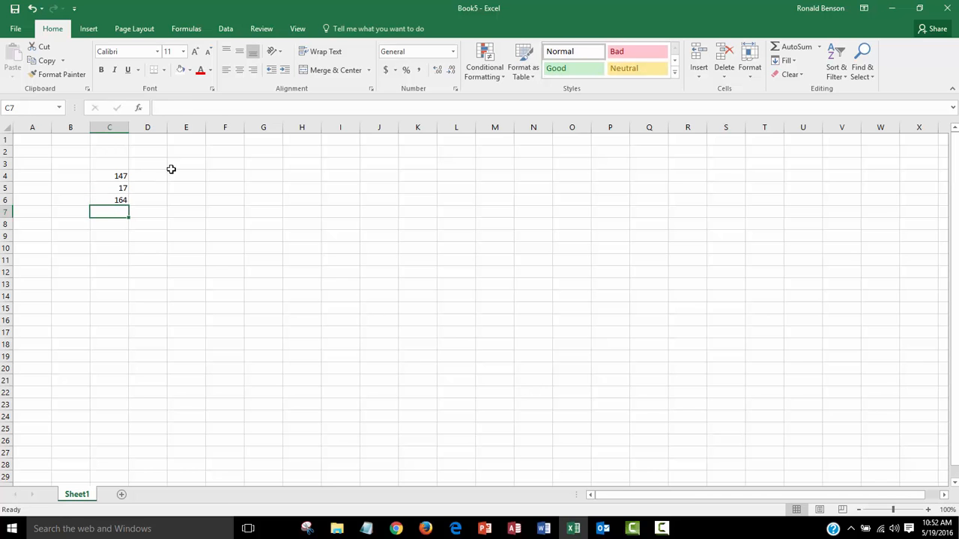
# Review the contents of cells C6 and C4 in the formula bar
pyautogui.click(105, 201)
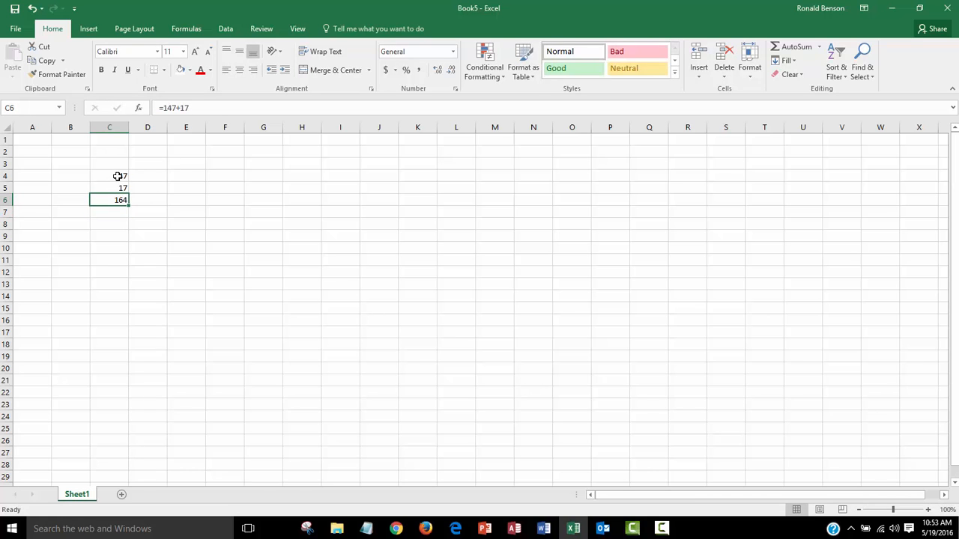
pyautogui.click(105, 213)
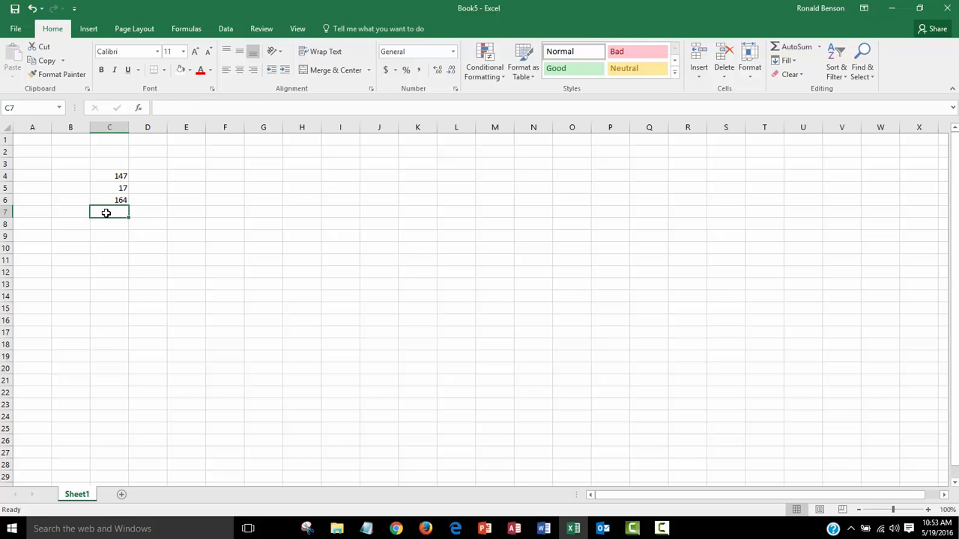
pyautogui.click(110, 176)
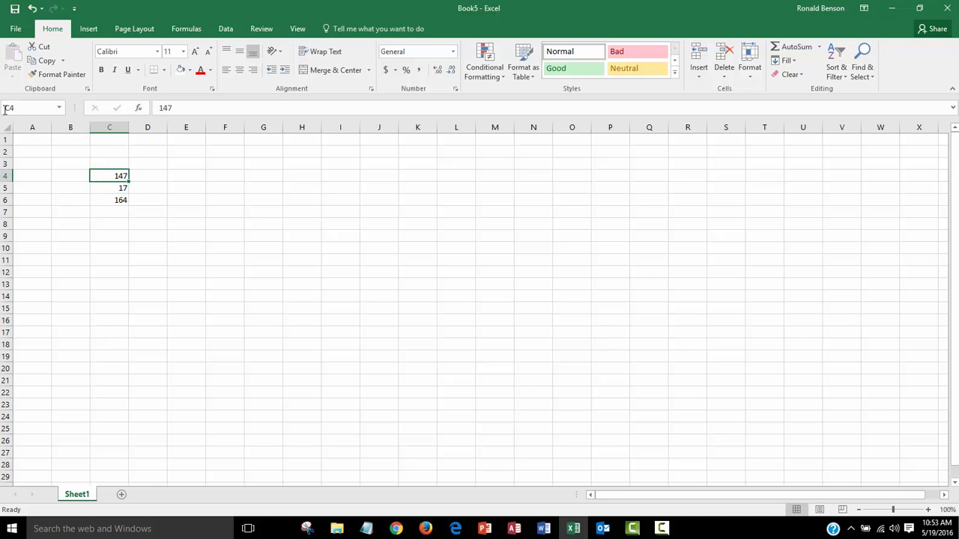
# Enter the formula =C4+c5 in cell C7 to add the two cells by reference
pyautogui.click(109, 211)
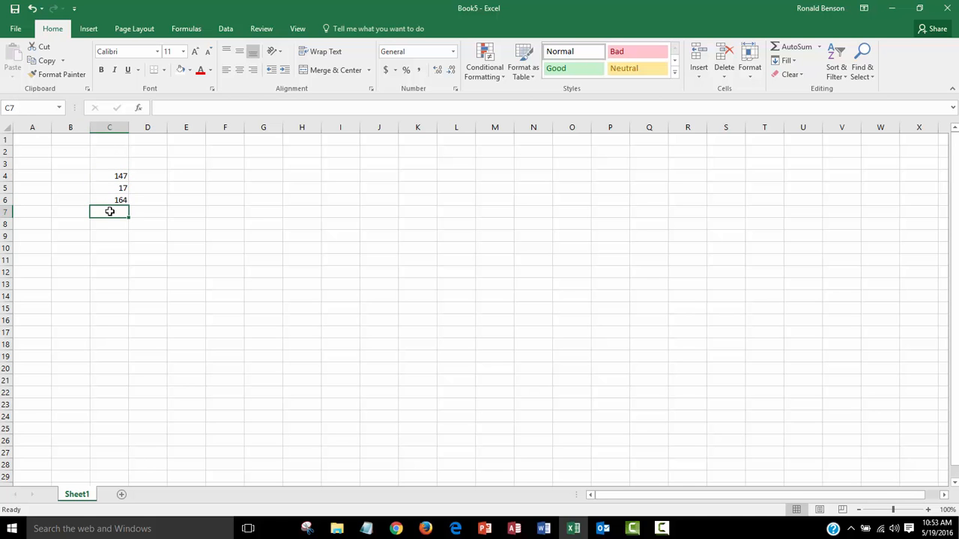
pyautogui.write('=C4+')
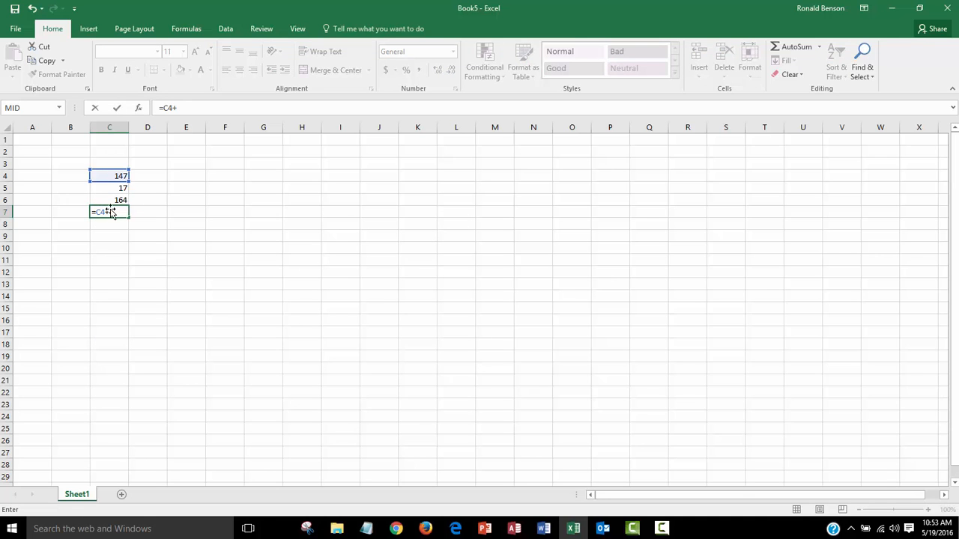
pyautogui.write('c')
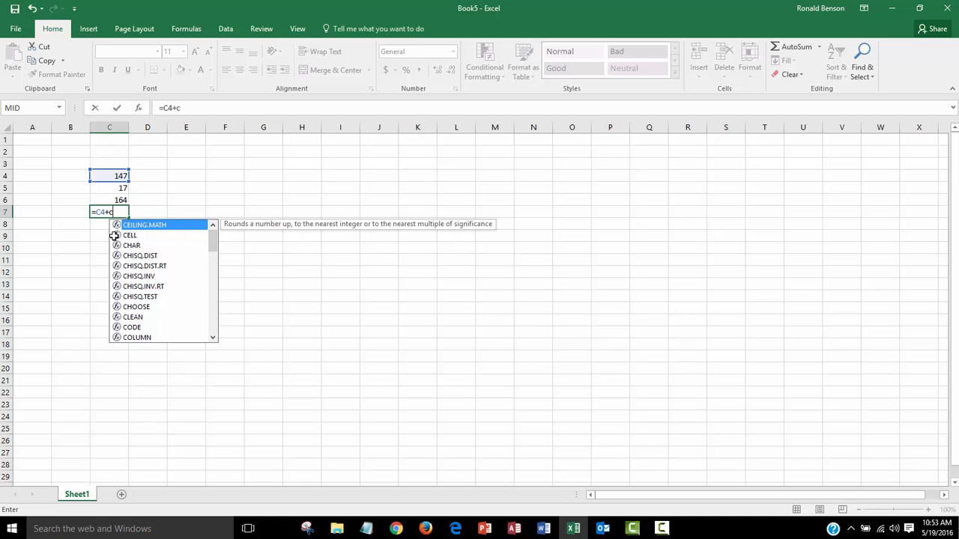
pyautogui.write('5')
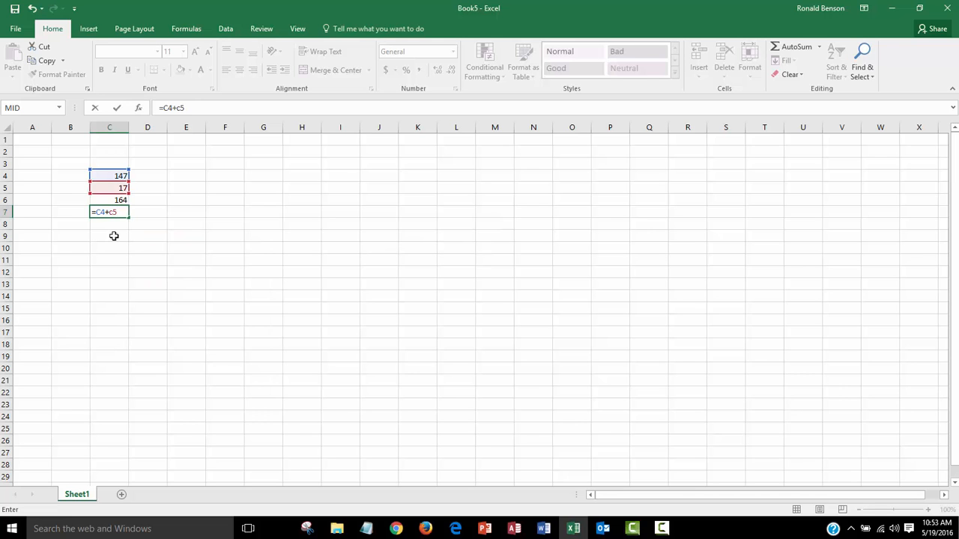
pyautogui.press('Return')
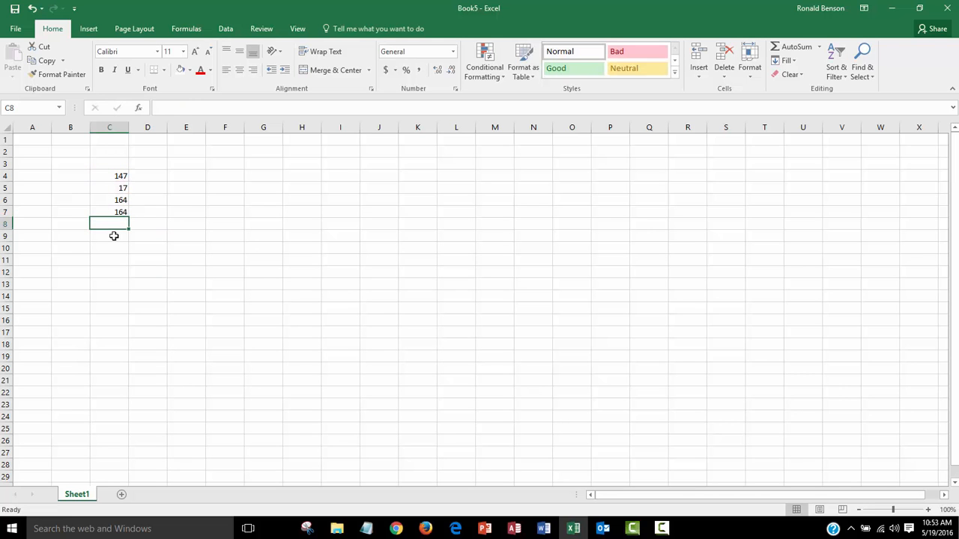
# Compare the contents of cells C7, C4 and C6 in the formula bar
pyautogui.click(112, 213)
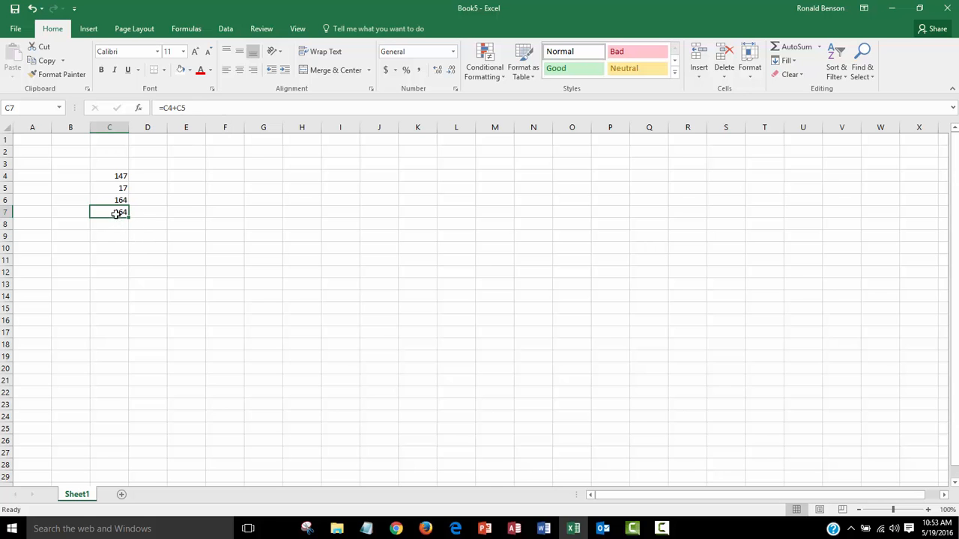
pyautogui.click(139, 214)
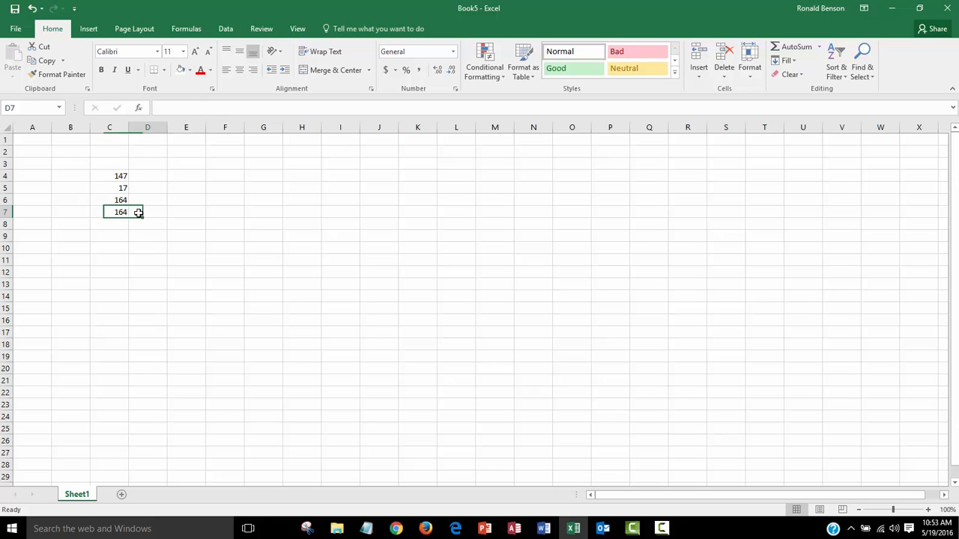
pyautogui.click(97, 211)
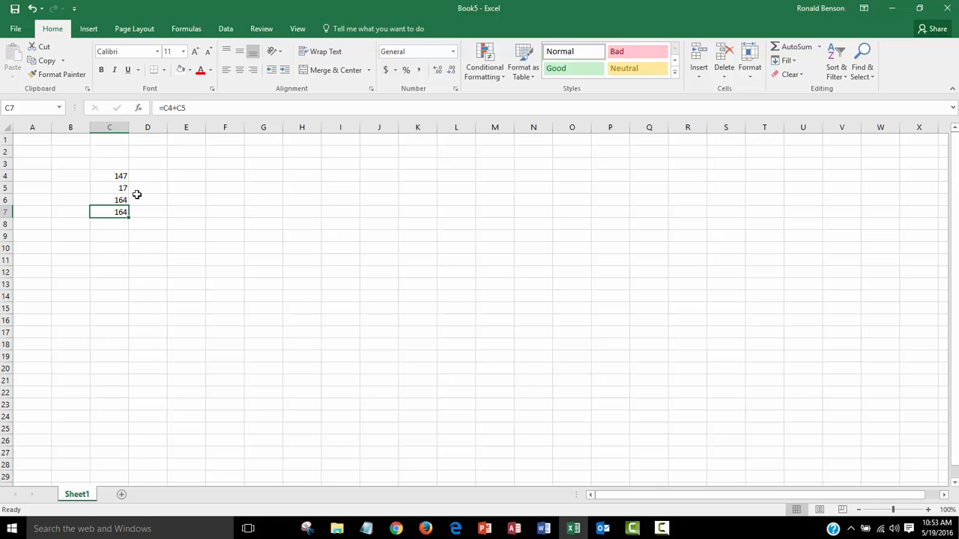
pyautogui.click(104, 176)
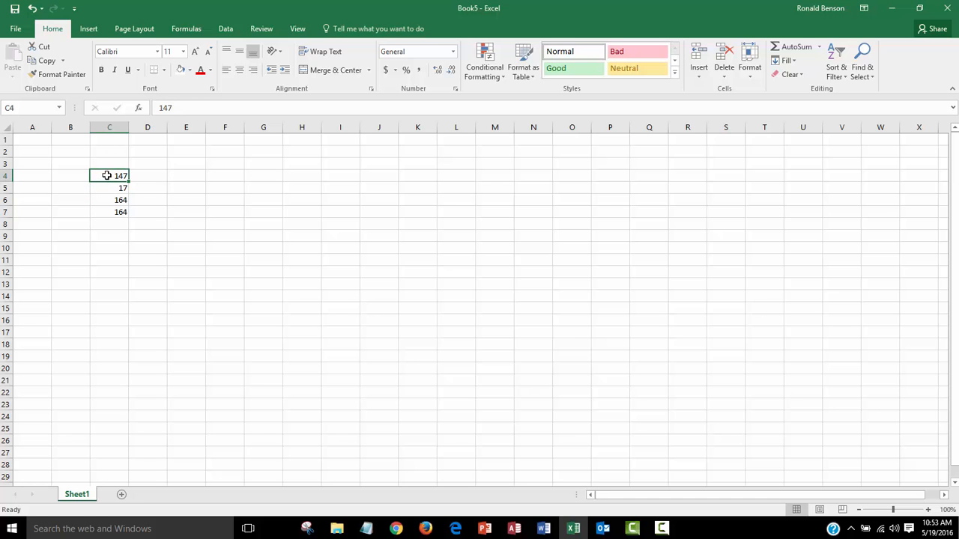
pyautogui.click(118, 201)
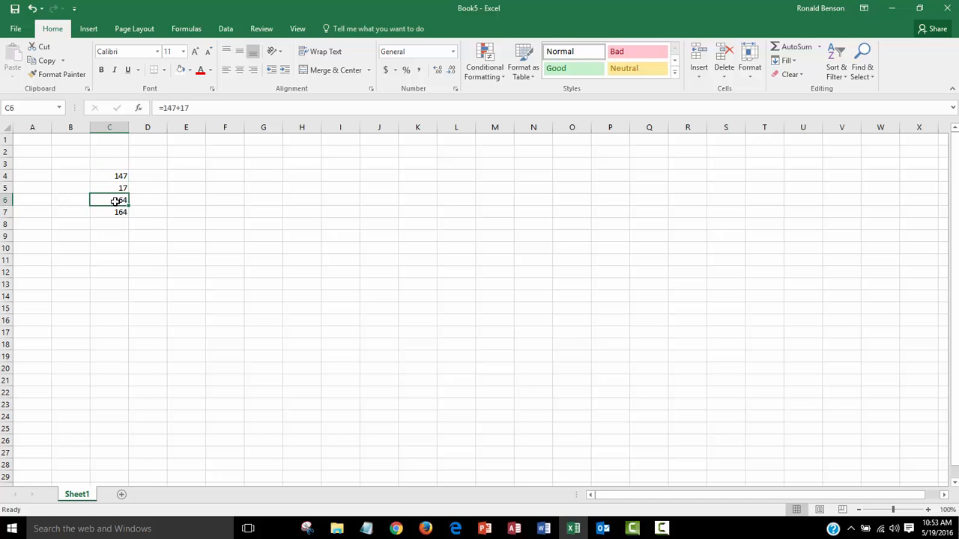
# Change the value in cell C4 to 174
pyautogui.click(105, 175)
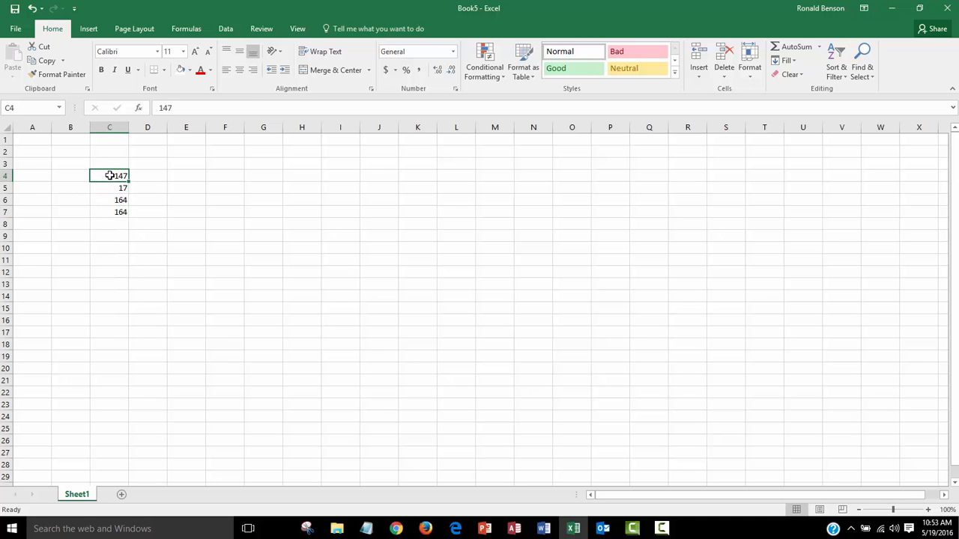
pyautogui.write('174')
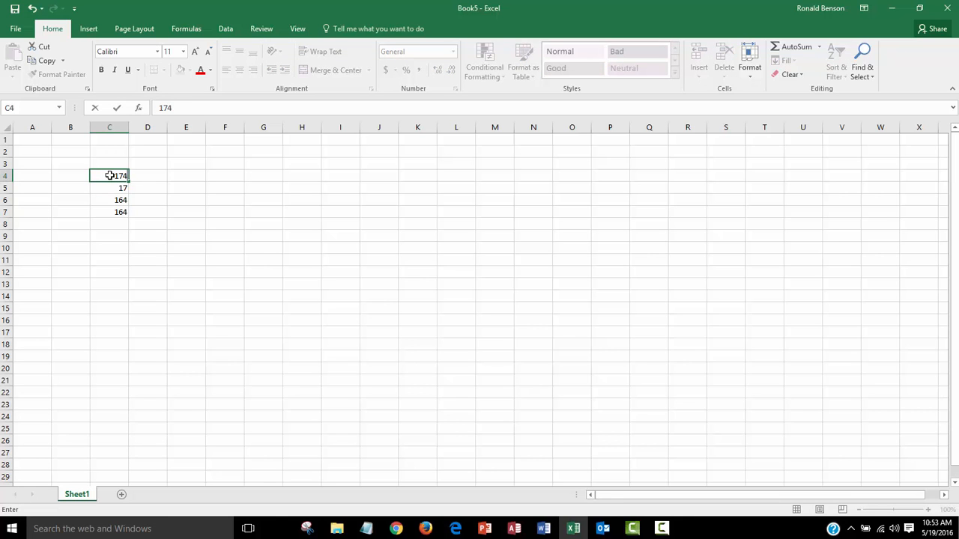
pyautogui.press('Return')
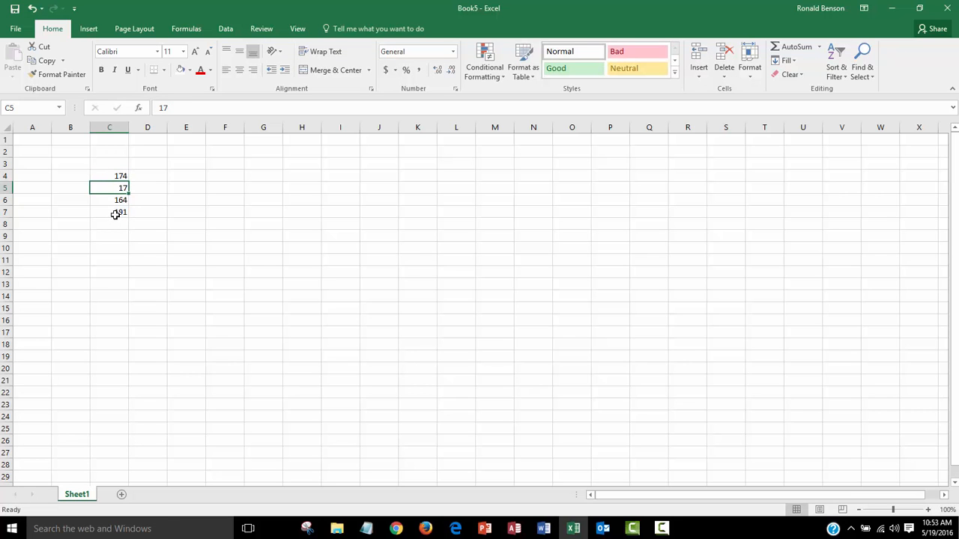
# Check the contents of cells C7, C4 and C6 after changing C4
pyautogui.press('Down')
pyautogui.press('Down')
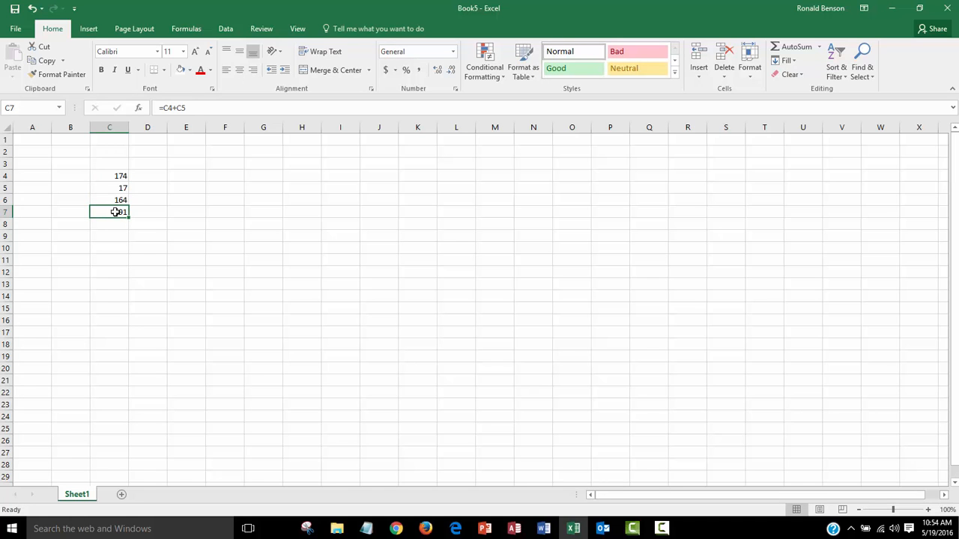
pyautogui.click(112, 199)
pyautogui.click(123, 176)
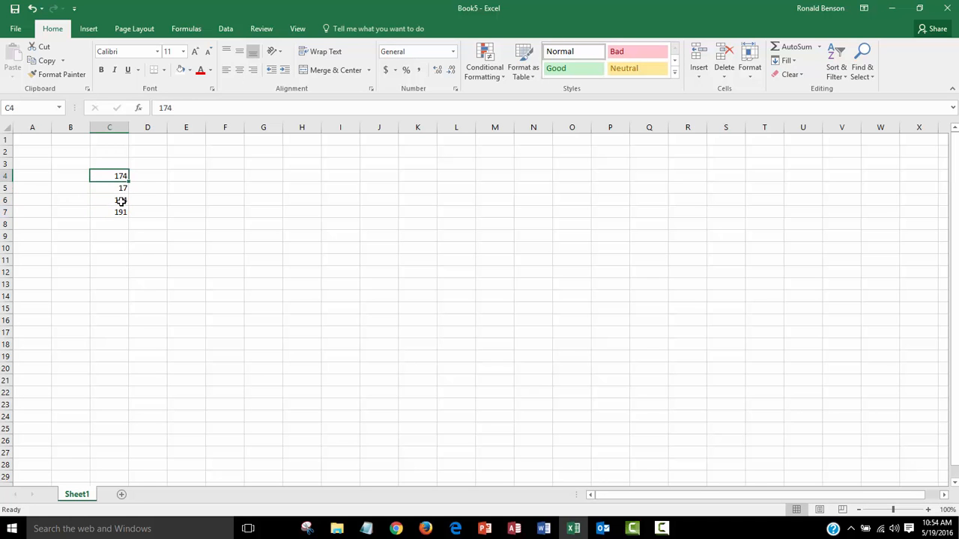
pyautogui.click(121, 200)
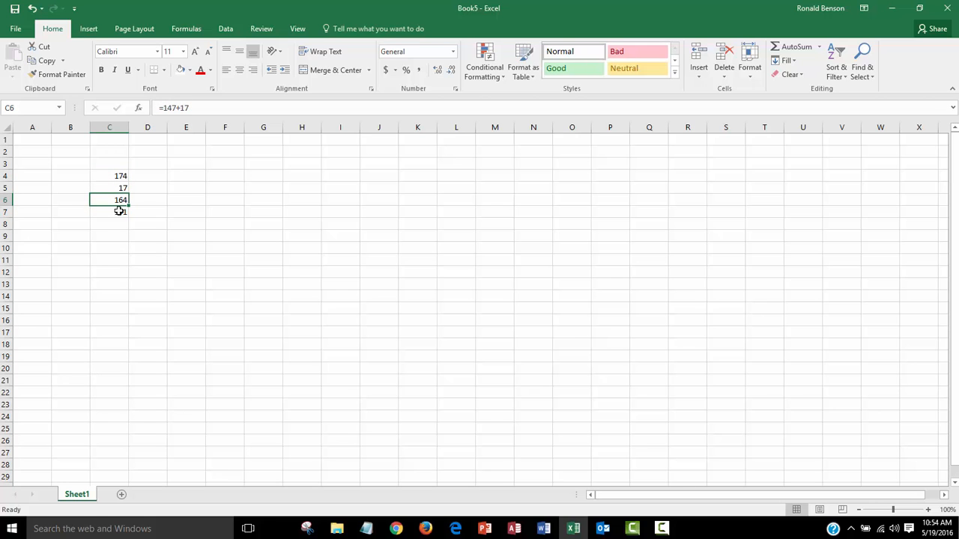
pyautogui.click(118, 213)
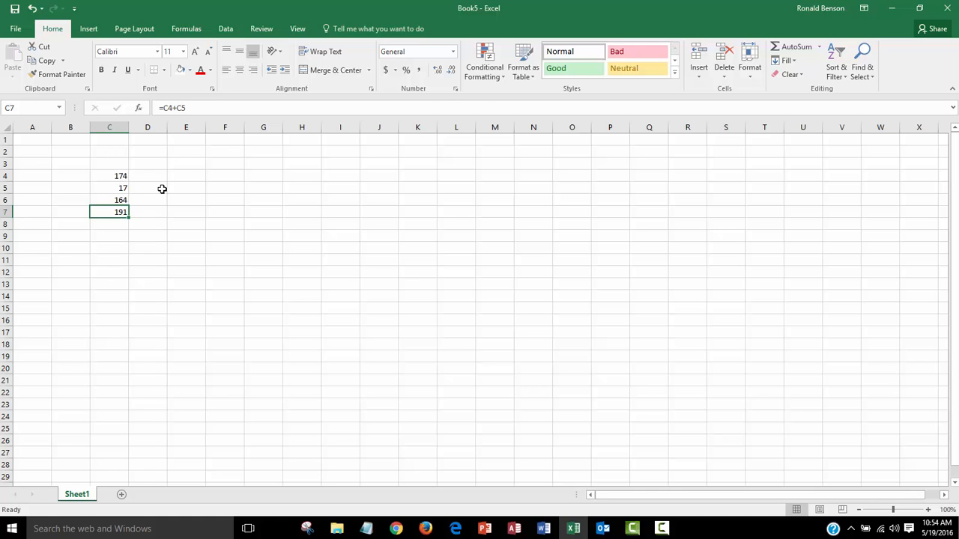
# Enter the formula =c4*c5 in cell C8 to multiply the two cells
pyautogui.click(109, 226)
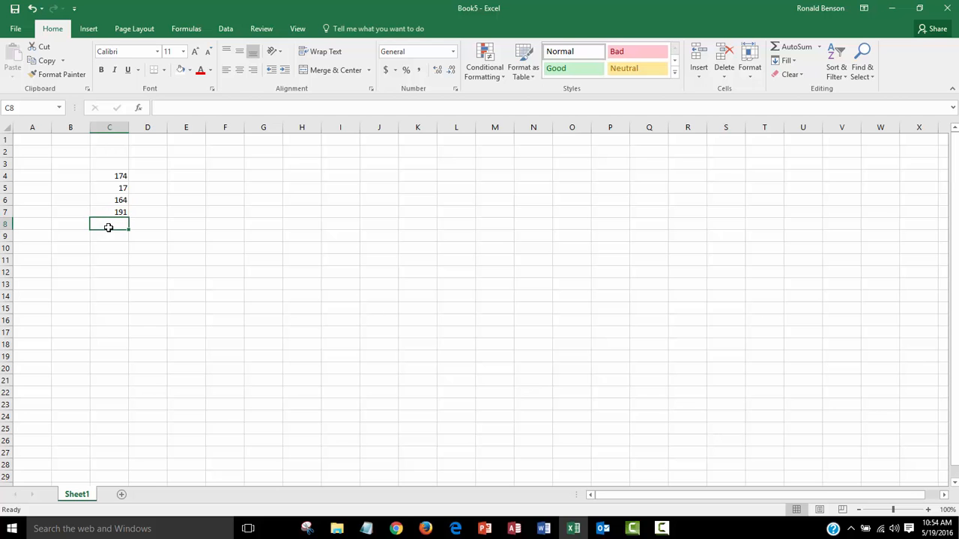
pyautogui.write('=')
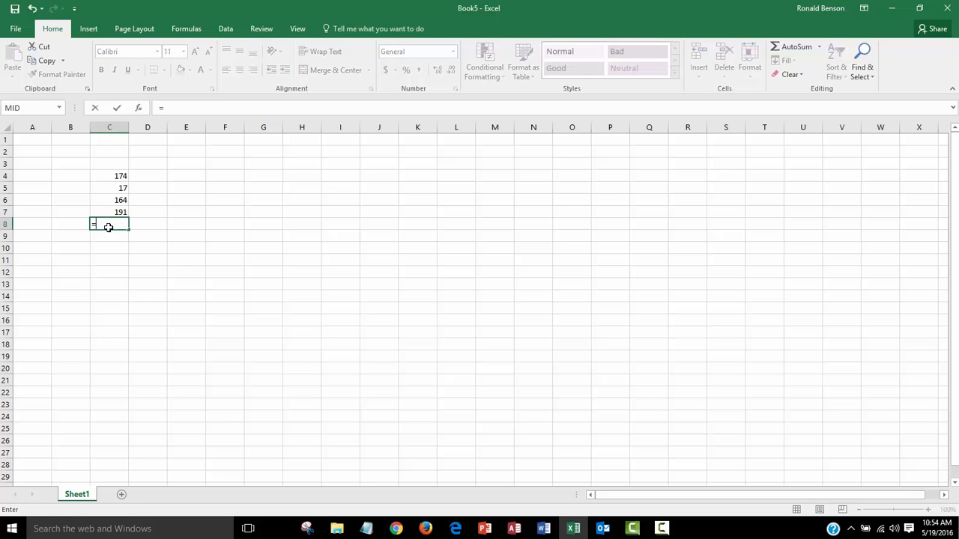
pyautogui.write('c4')
pyautogui.write('*c5')
pyautogui.press('Return')
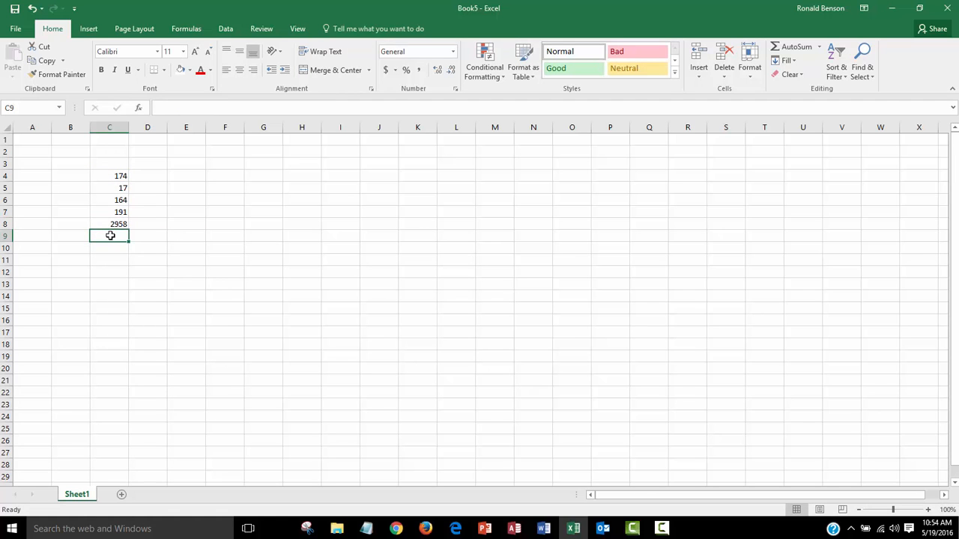
# Enter the formula =c4-c5 in cell C9 to subtract C5 from C4
pyautogui.write('=')
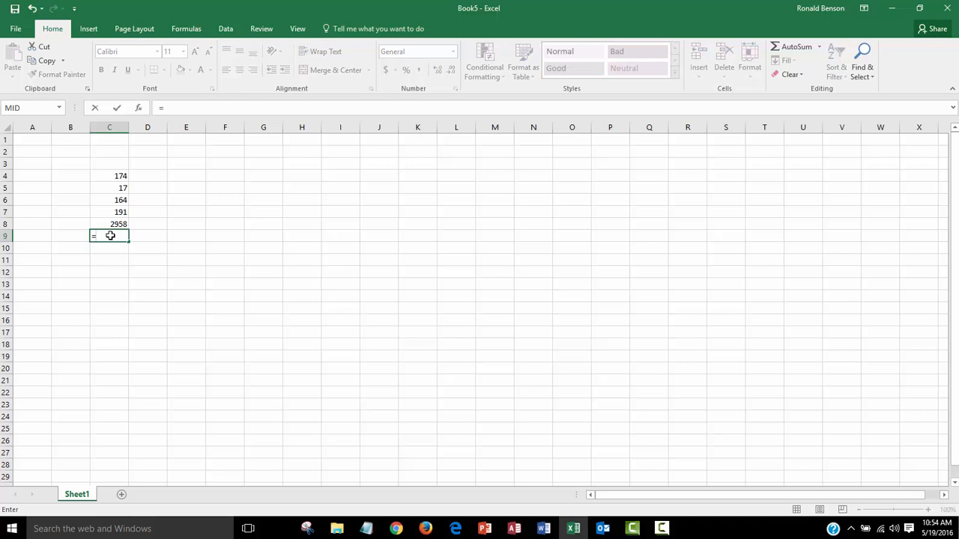
pyautogui.write('c')
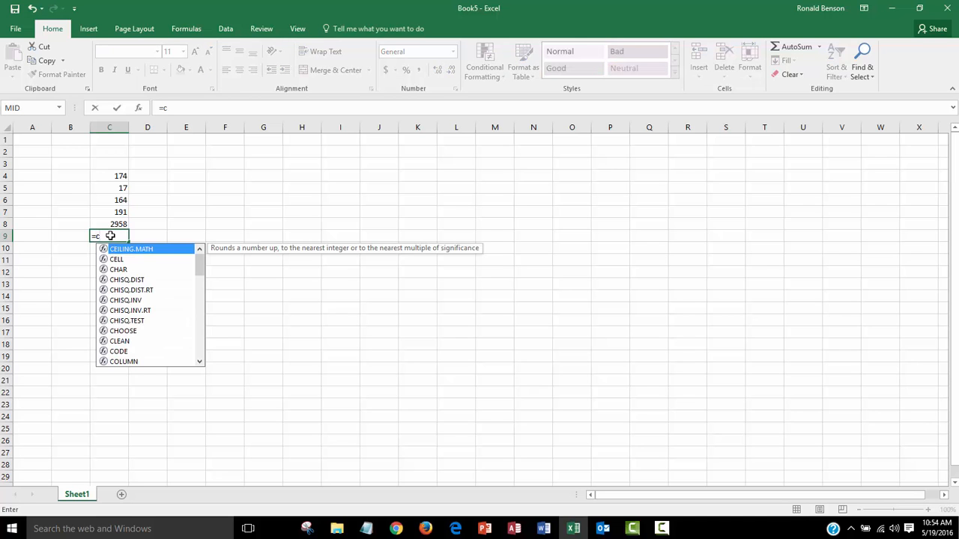
pyautogui.write('4-')
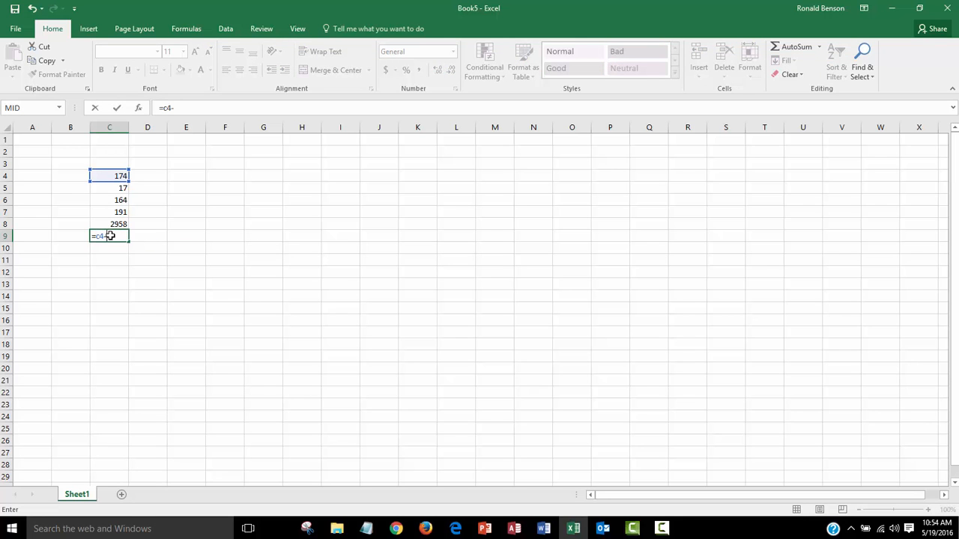
pyautogui.write('c5')
pyautogui.press('Return')
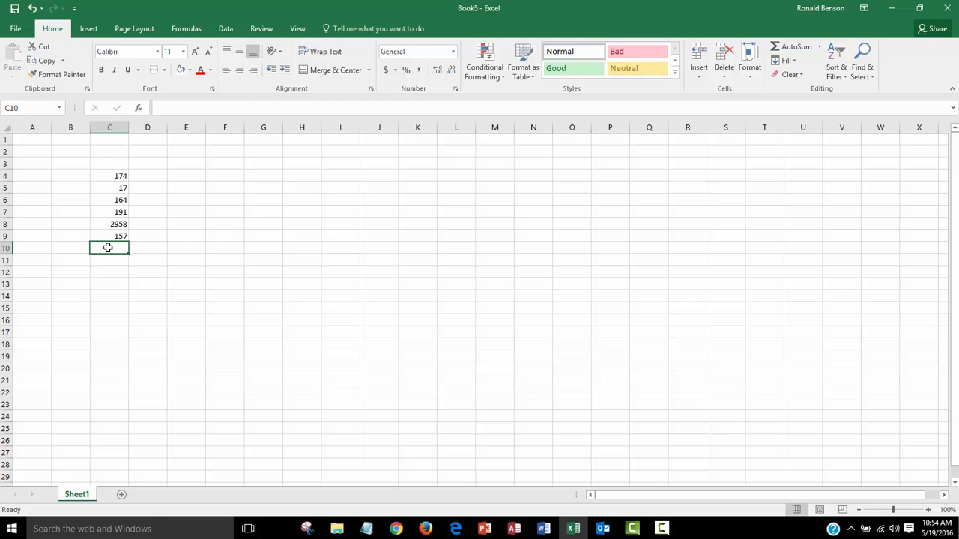
# Enter the formula =c4/c5 in cell C10 to divide C4 by C5
pyautogui.write('=')
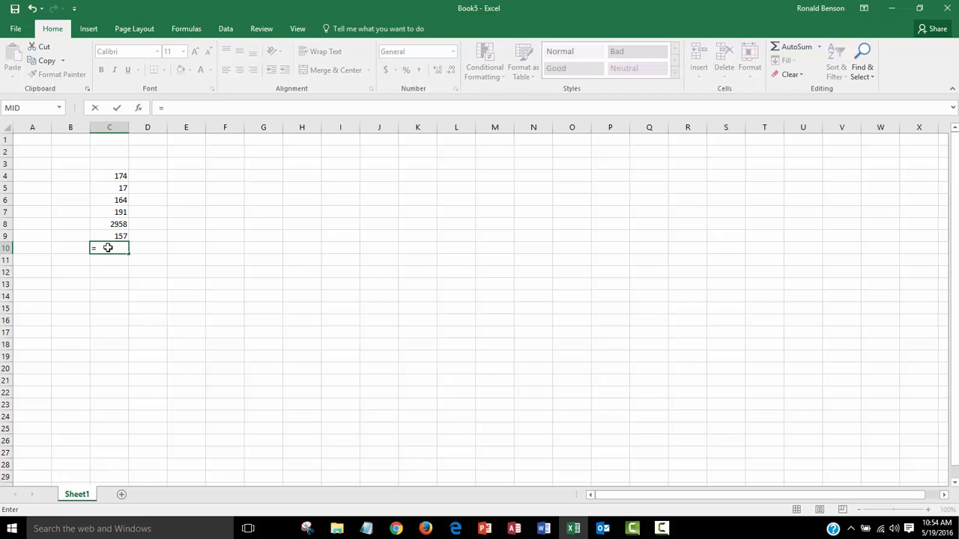
pyautogui.write('c4/c5')
pyautogui.press('Return')
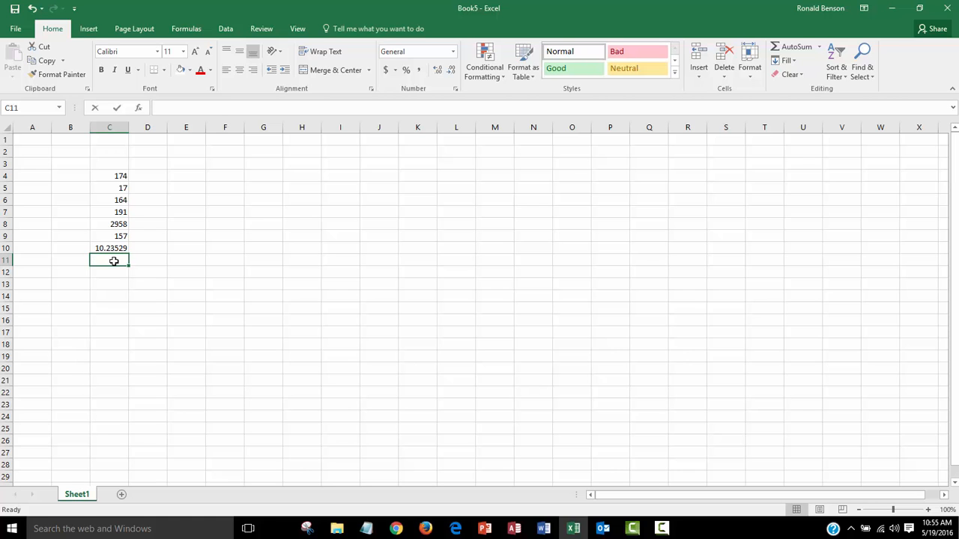
# Enter the exponent formula =d5^3 in cell C11
pyautogui.write('=d5')
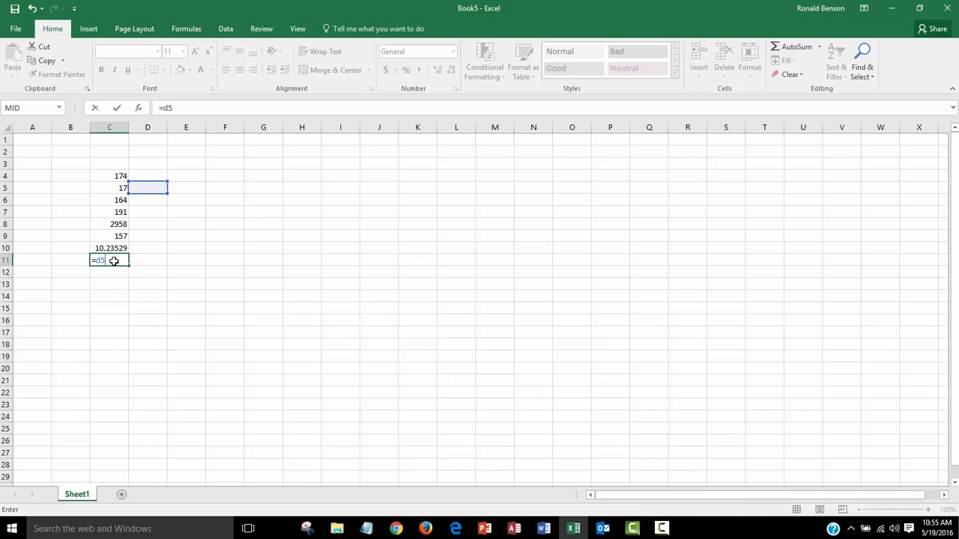
pyautogui.write('^3')
pyautogui.press('Return')
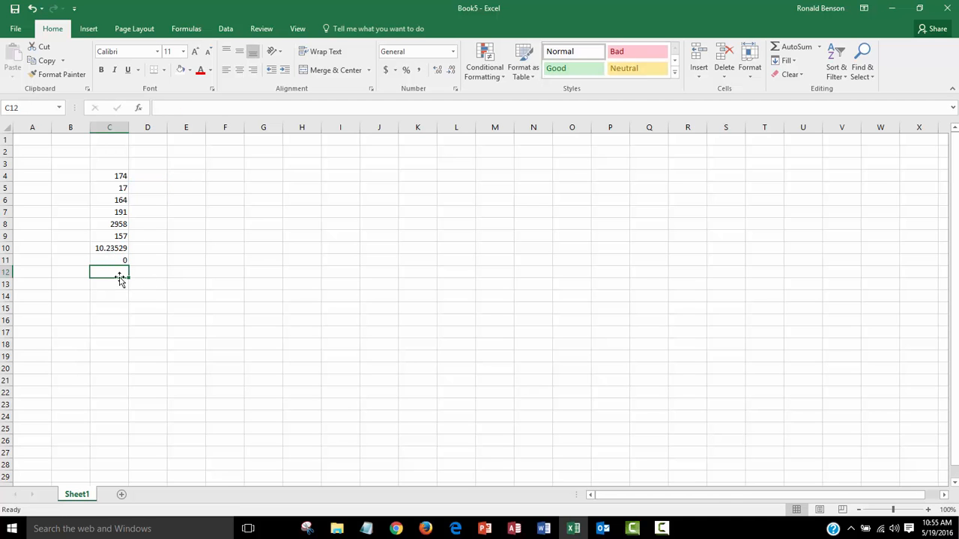
# Edit the formula in C11 to reference column C instead of D, making it =c5^3
pyautogui.click(102, 260)
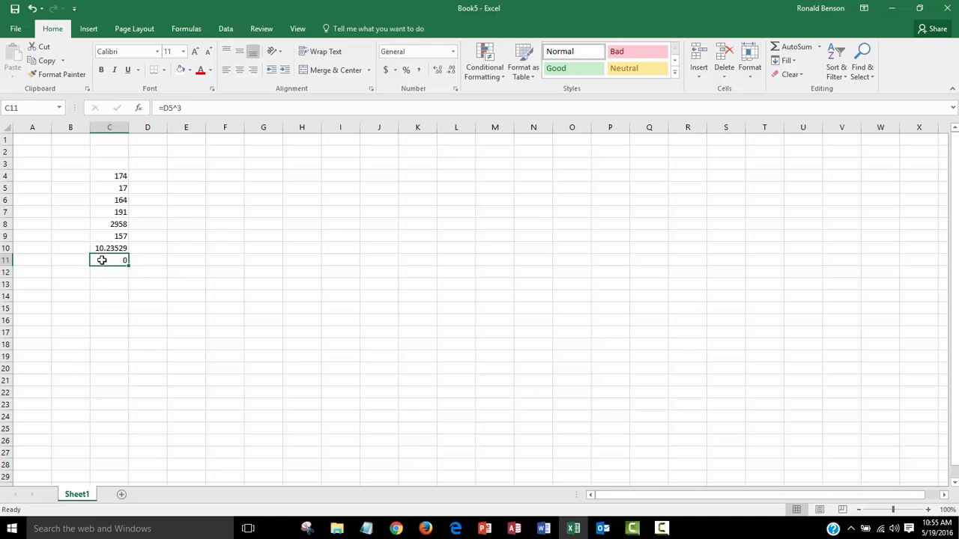
pyautogui.click(166, 108)
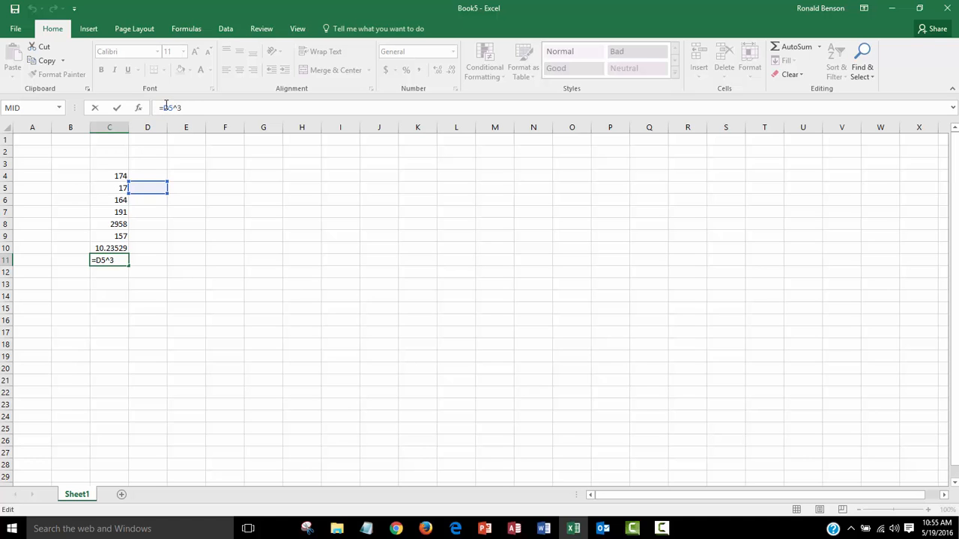
pyautogui.moveTo(168, 107); pyautogui.dragTo(162, 110)
pyautogui.write('c')
pyautogui.click(188, 108)
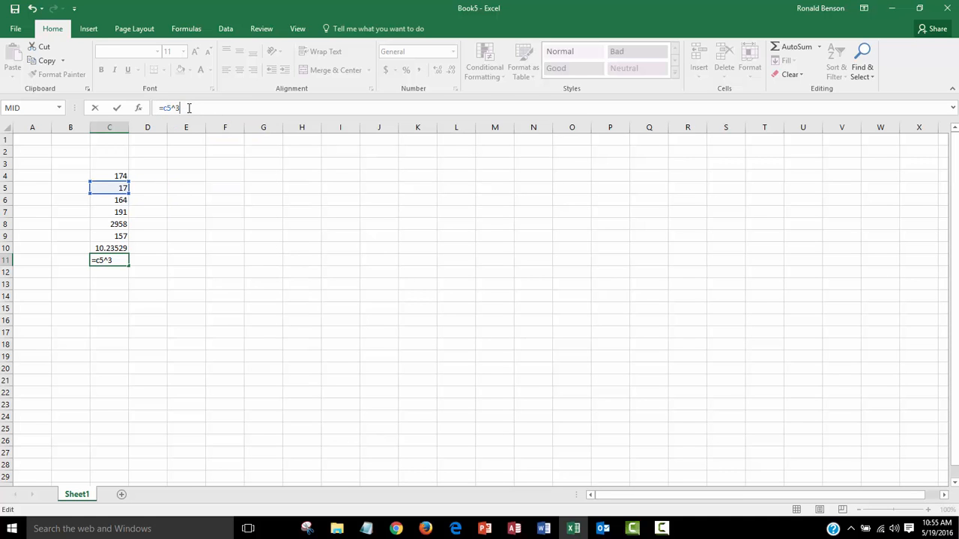
pyautogui.press('Return')
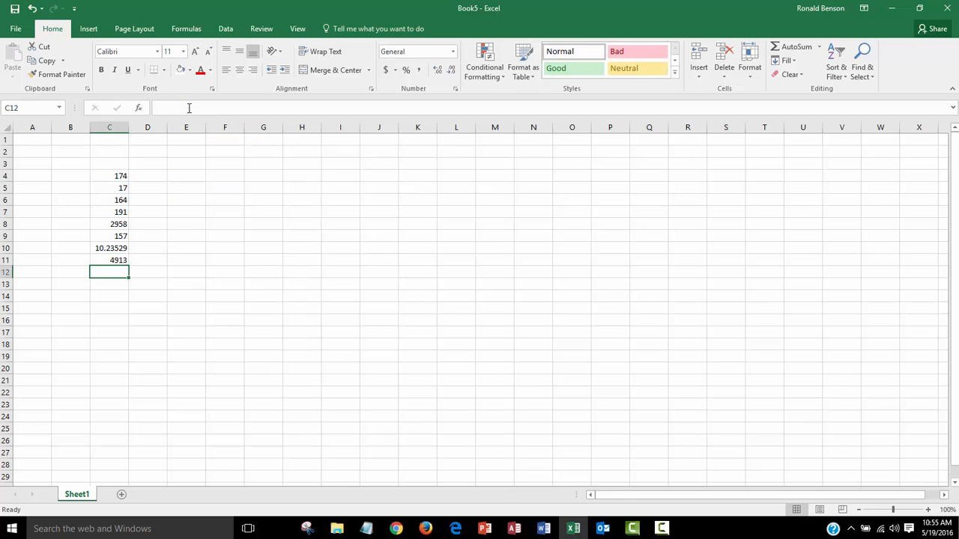
# Type the label Addition in cell B6 beside the addition formula
pyautogui.click(111, 260)
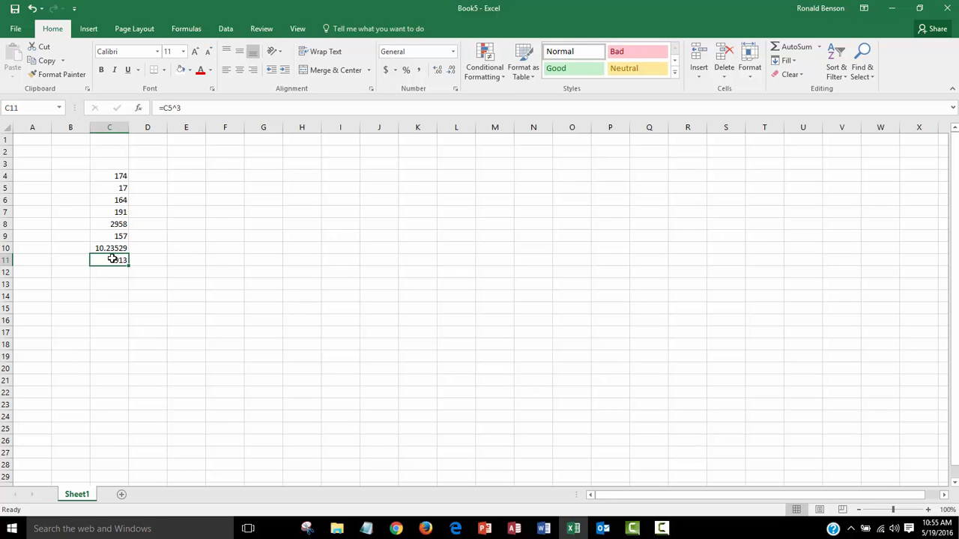
pyautogui.click(117, 200)
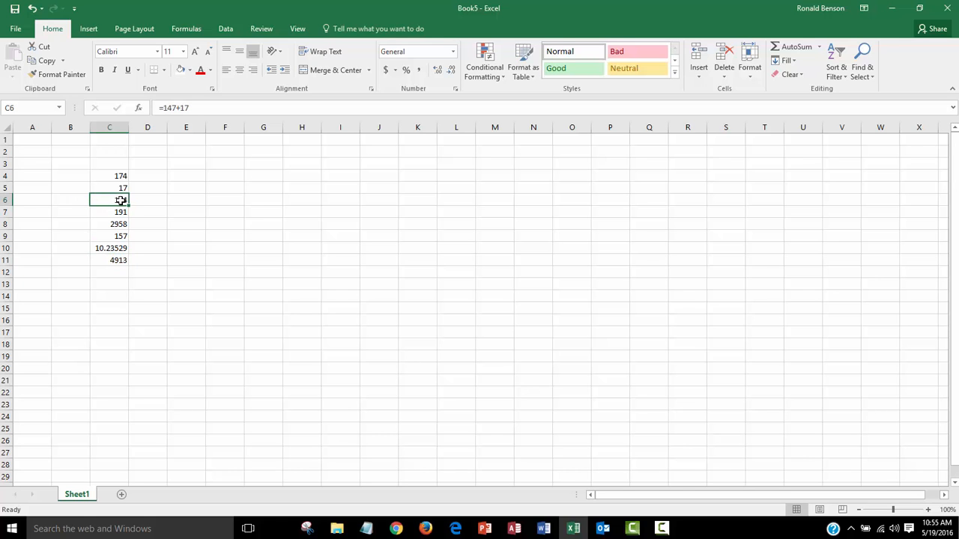
pyautogui.click(71, 200)
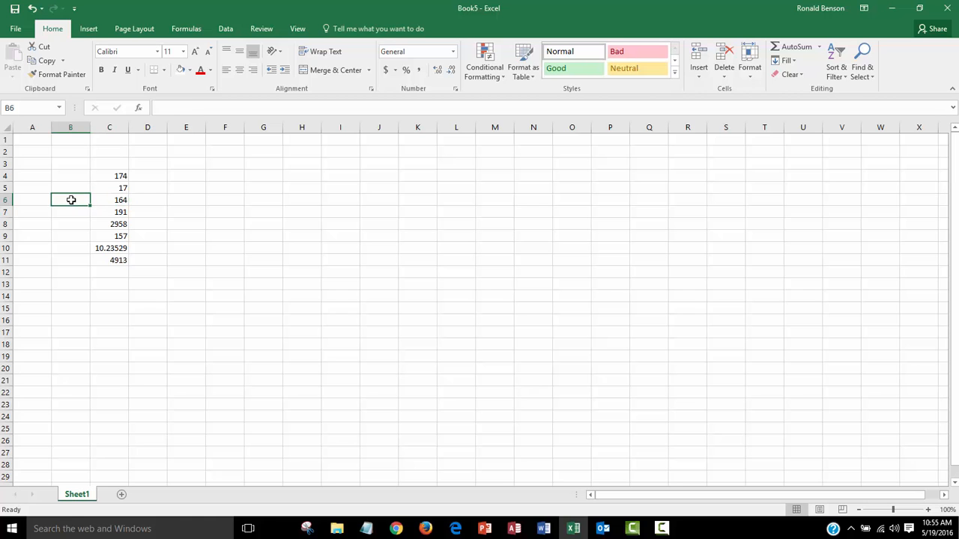
pyautogui.write('Additi')
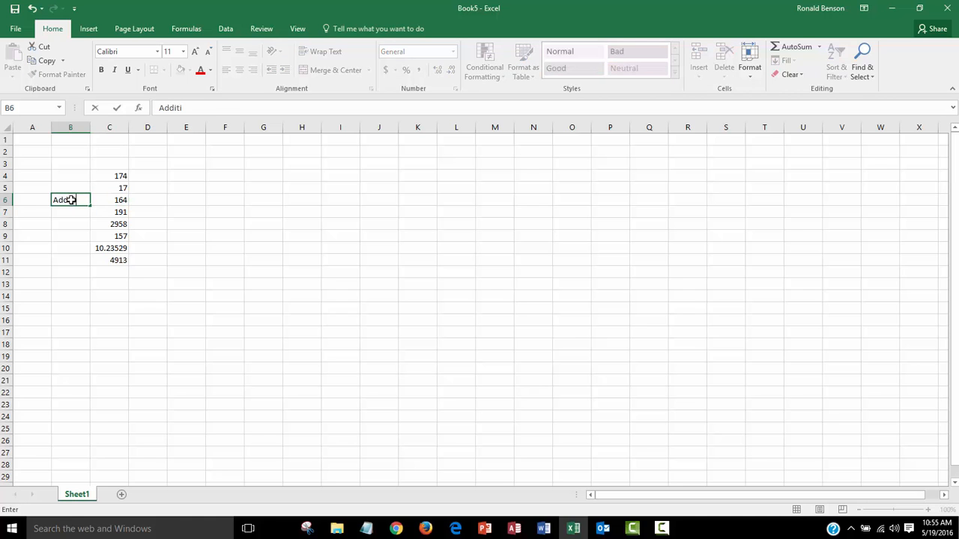
pyautogui.write('onb')
pyautogui.click(66, 212)
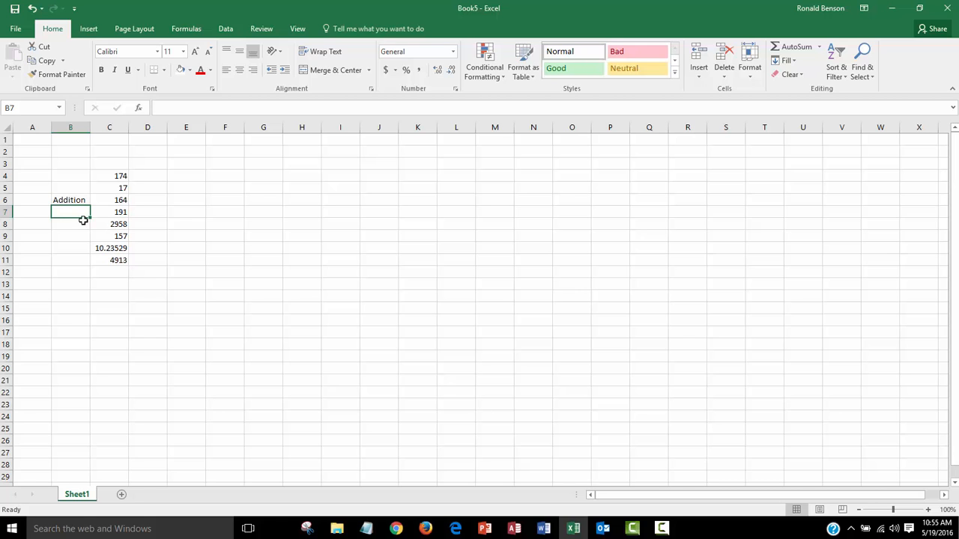
# Fill the Addition label from B6 down into cell B7
pyautogui.click(109, 213)
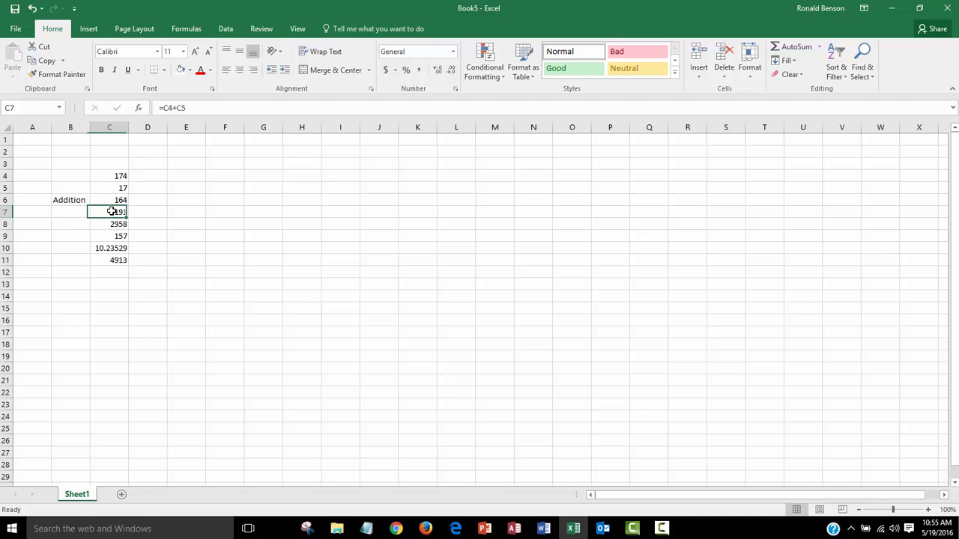
pyautogui.click(67, 202)
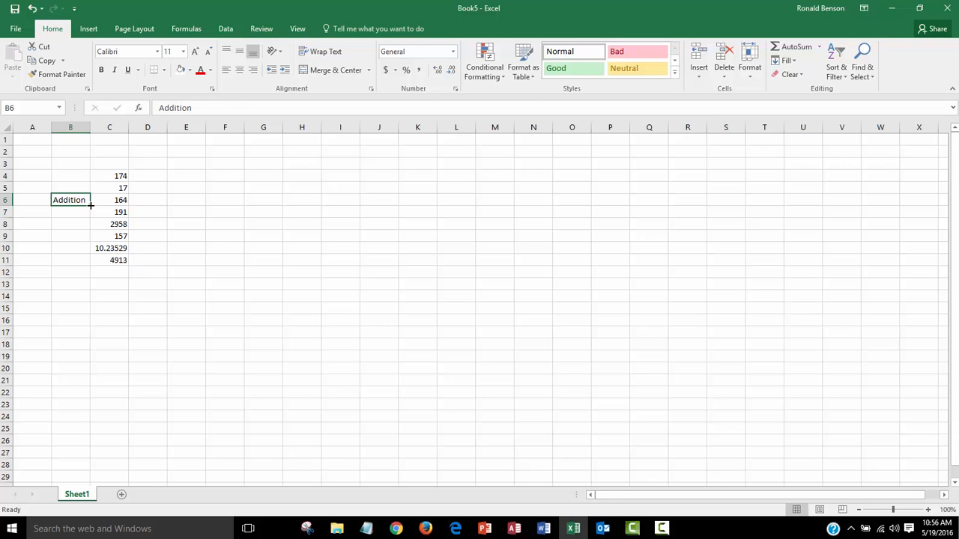
pyautogui.moveTo(91, 204); pyautogui.dragTo(90, 216)
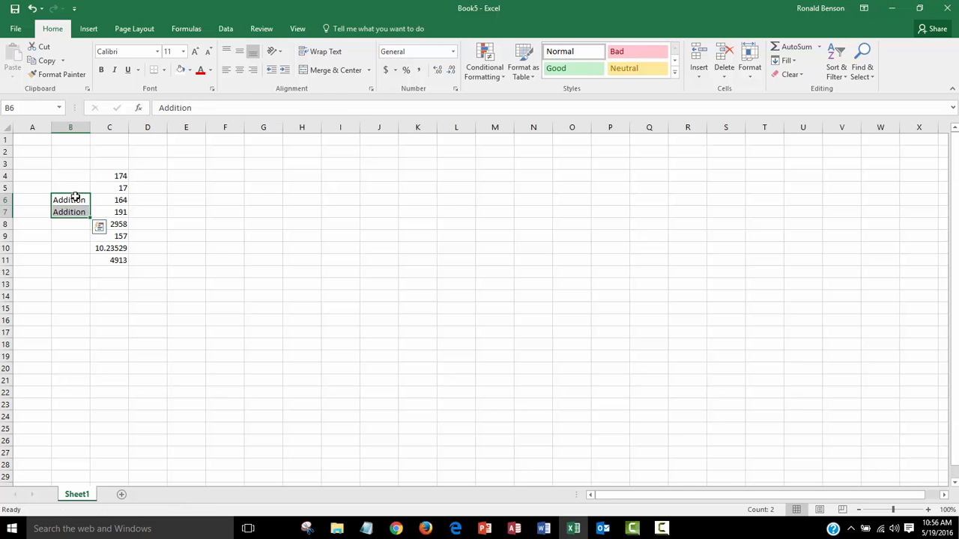
# Type the label Multiplication in cell B8 beside the multiplication formula
pyautogui.click(71, 225)
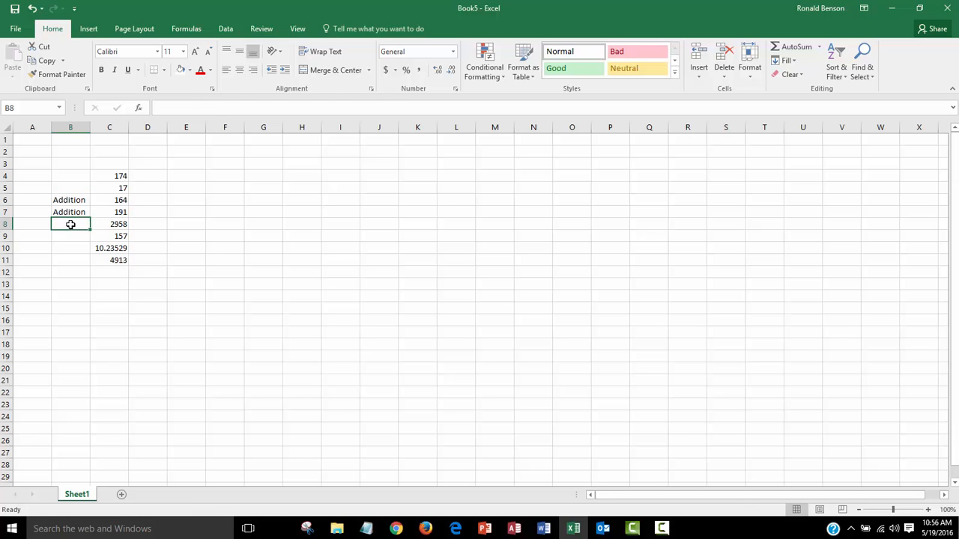
pyautogui.click(104, 225)
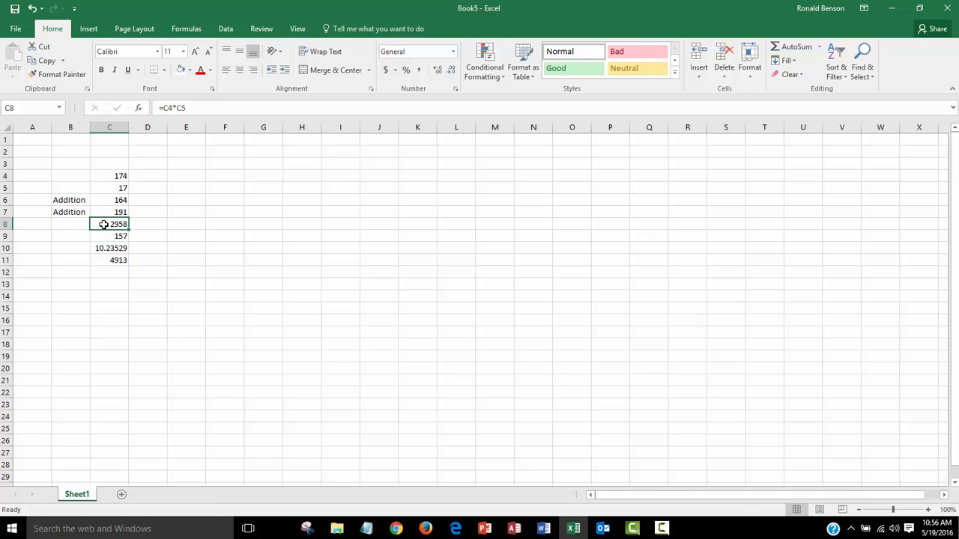
pyautogui.click(69, 226)
pyautogui.write('Mu')
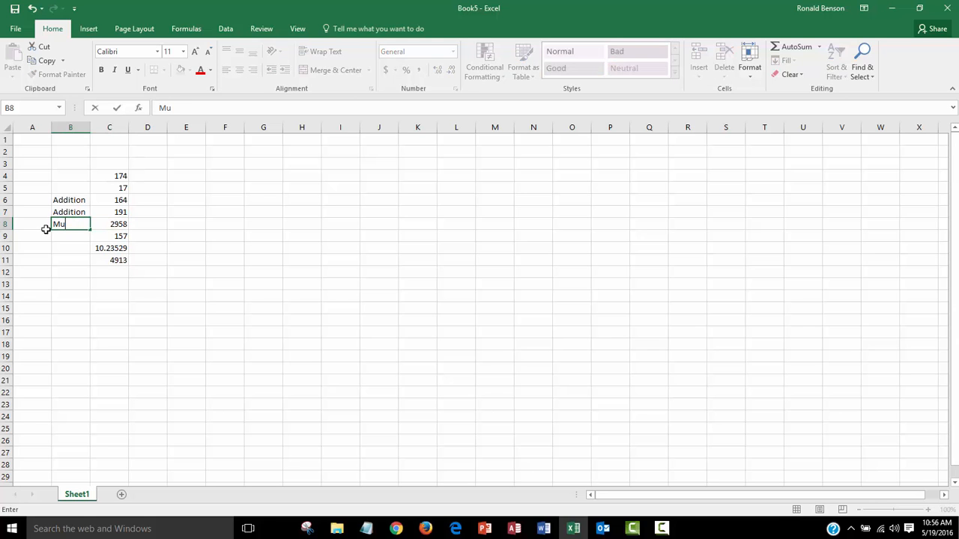
pyautogui.write('ltiplication')
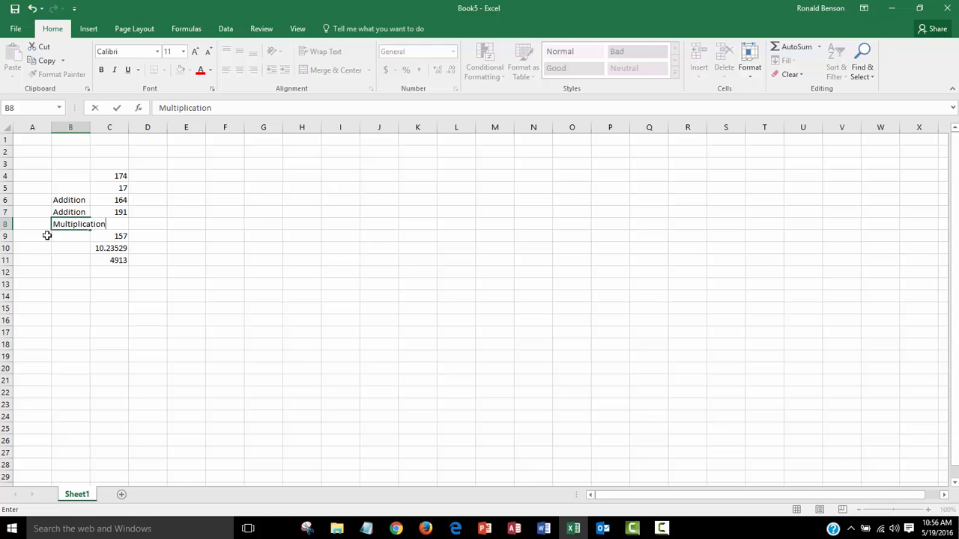
pyautogui.click(69, 237)
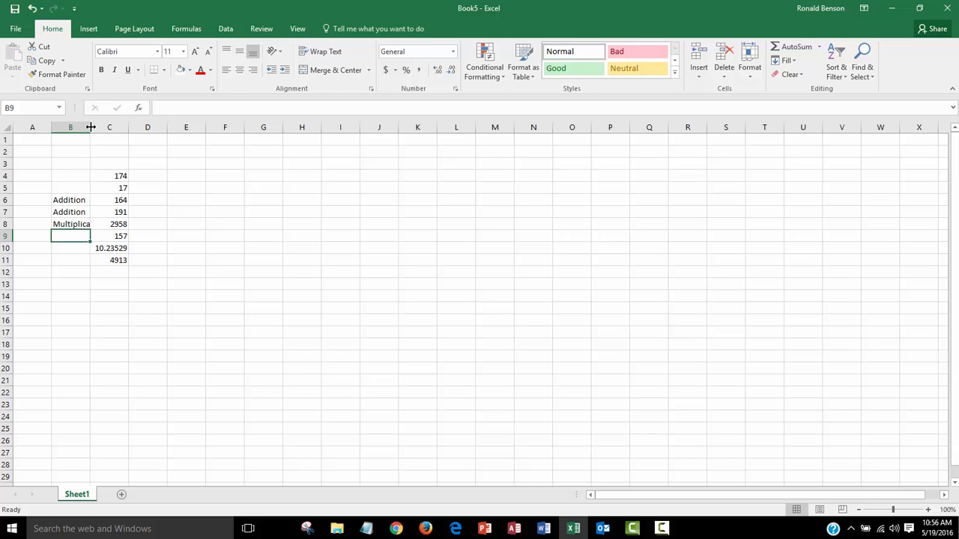
# Resize column B to fit the labels, finishing with an autofit width
pyautogui.moveTo(91, 128); pyautogui.dragTo(121, 126)
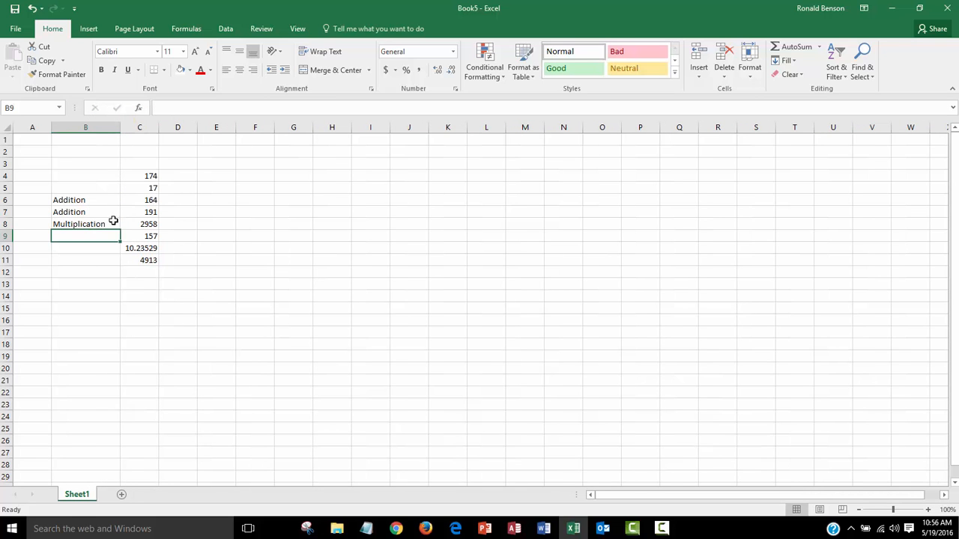
pyautogui.moveTo(120, 128); pyautogui.dragTo(85, 136)
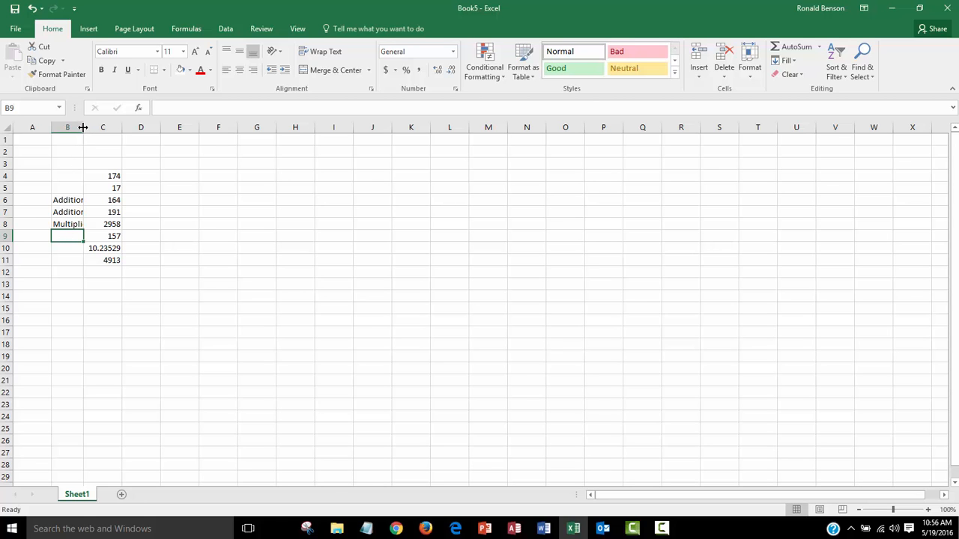
pyautogui.doubleClick(83, 128)
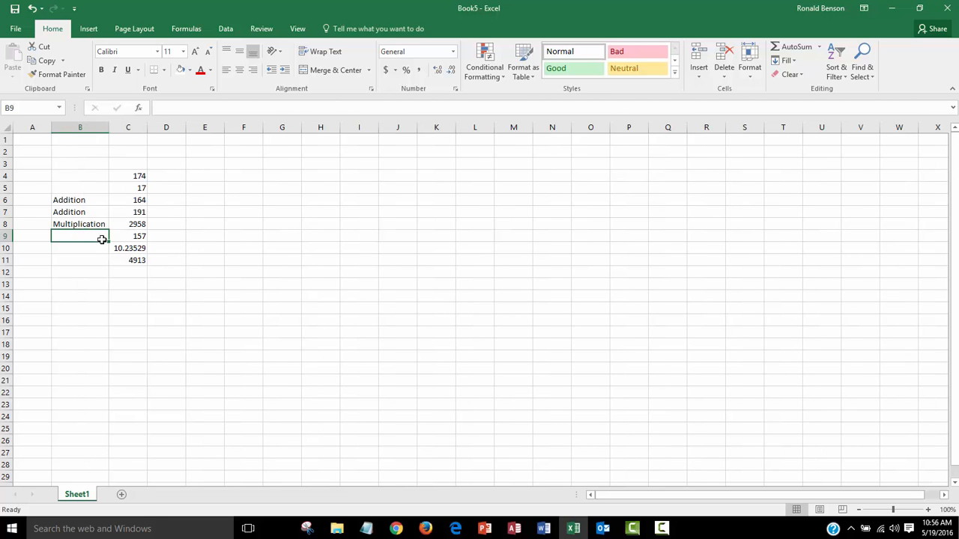
# Type the label Subtraction in cell B9 beside the subtraction formula
pyautogui.click(136, 236)
pyautogui.click(71, 234)
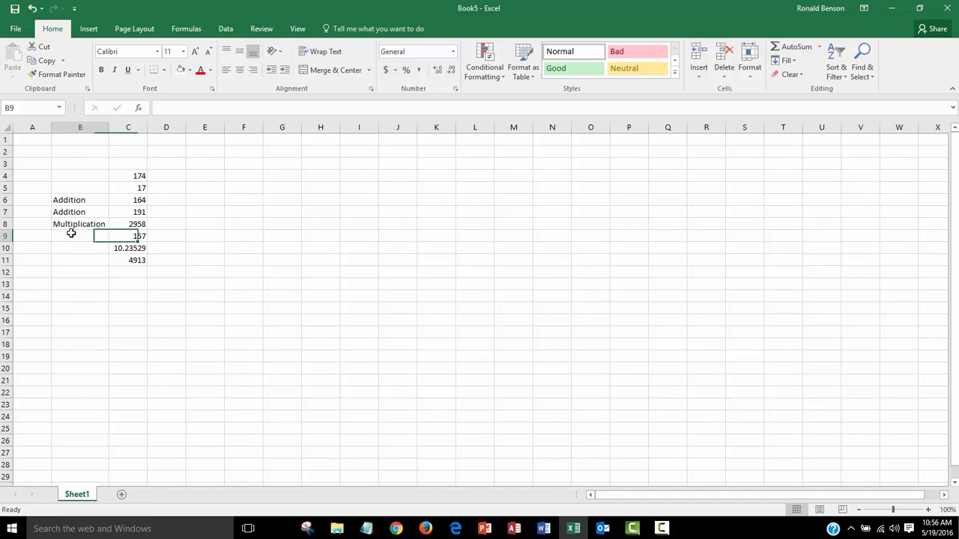
pyautogui.write('Su')
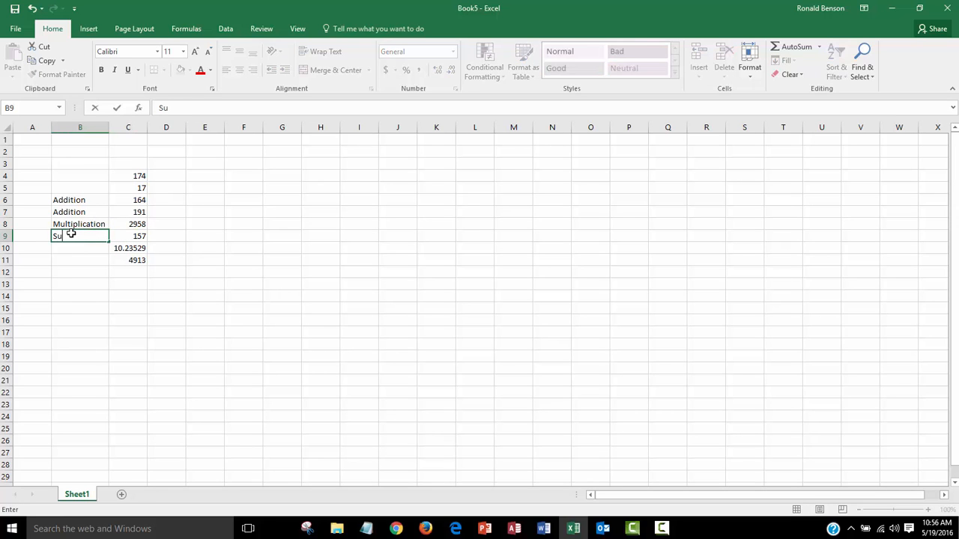
pyautogui.write('btraction')
pyautogui.click(73, 250)
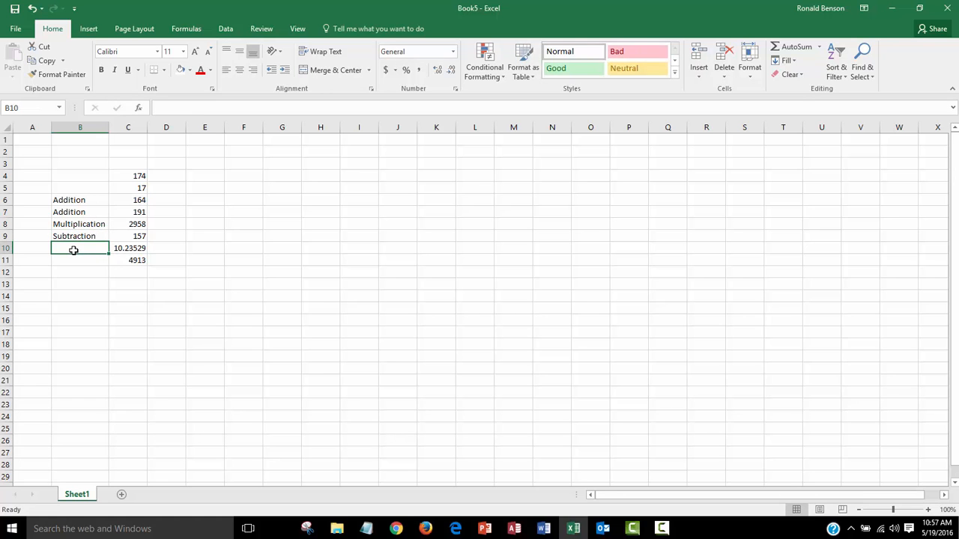
# Type the label Division in cell B10 beside the division formula
pyautogui.write('Divisi')
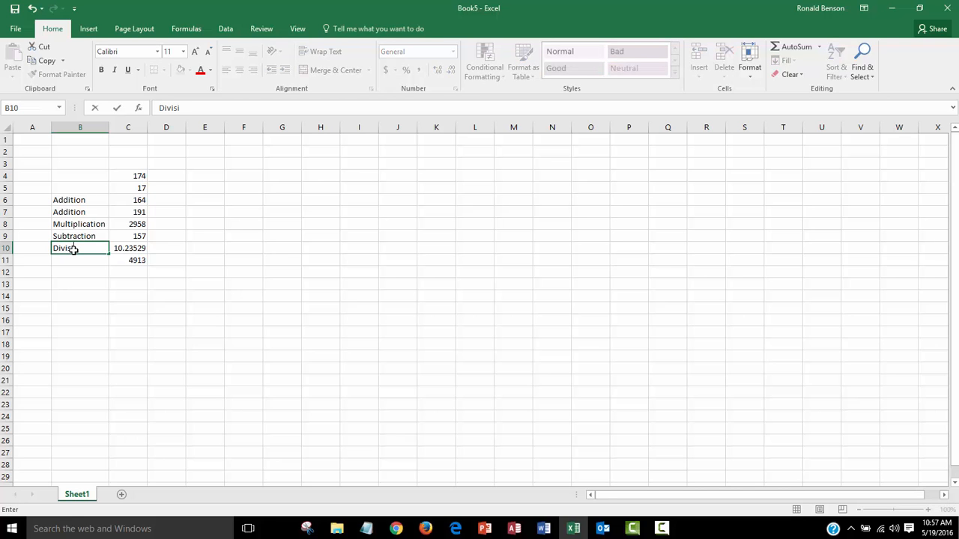
pyautogui.write('on')
pyautogui.click(70, 263)
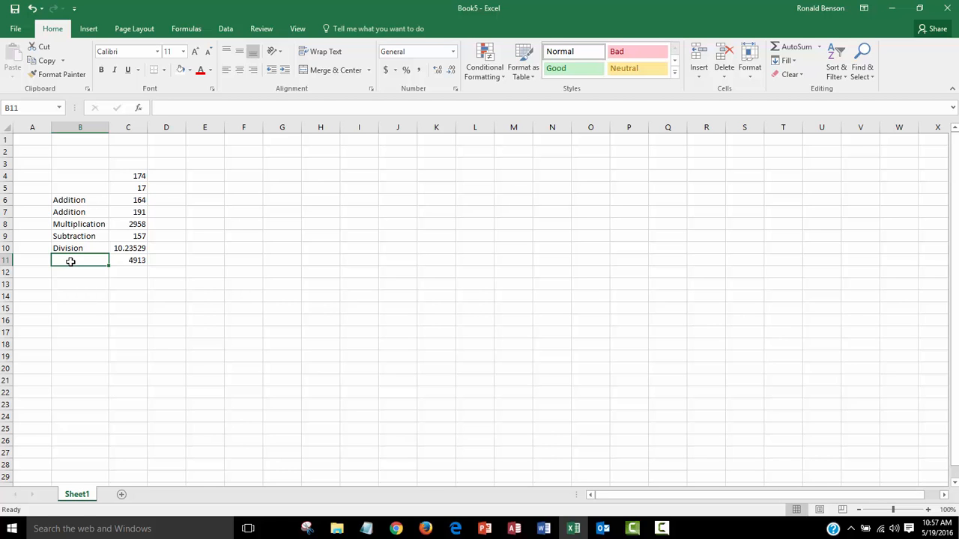
# Type the label power in cell B11 beside the exponent formula
pyautogui.write('power')
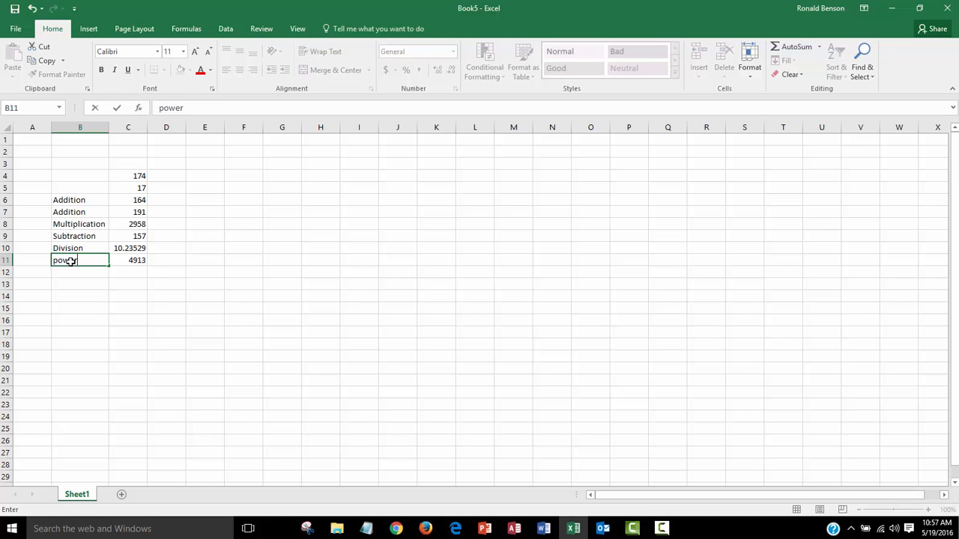
pyautogui.click(123, 260)
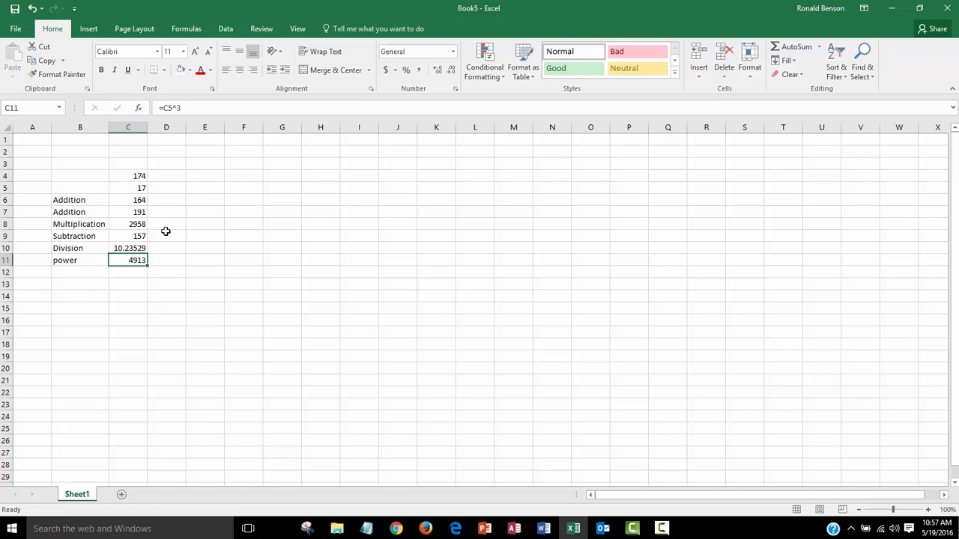
pyautogui.click(200, 261)
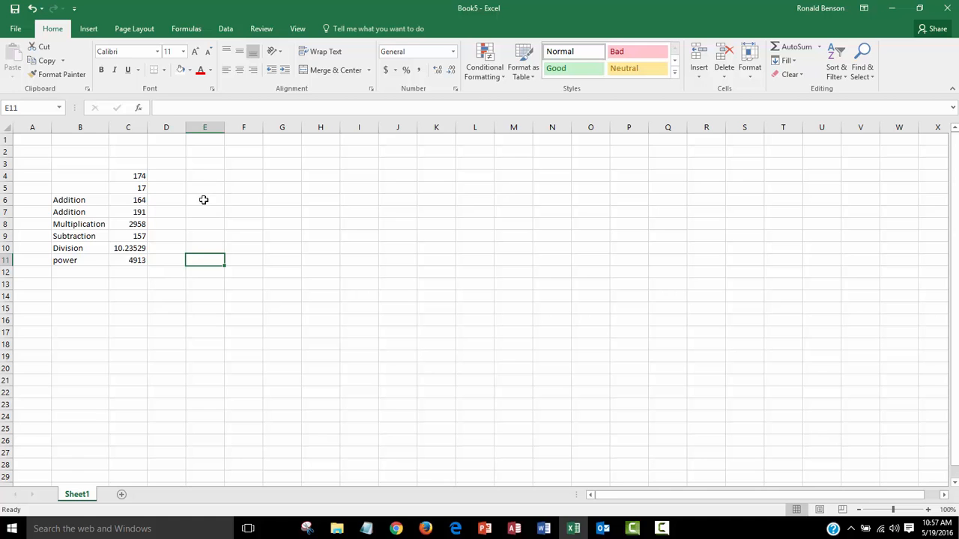
# Enter the percentage 23.7% in cell E4
pyautogui.click(203, 175)
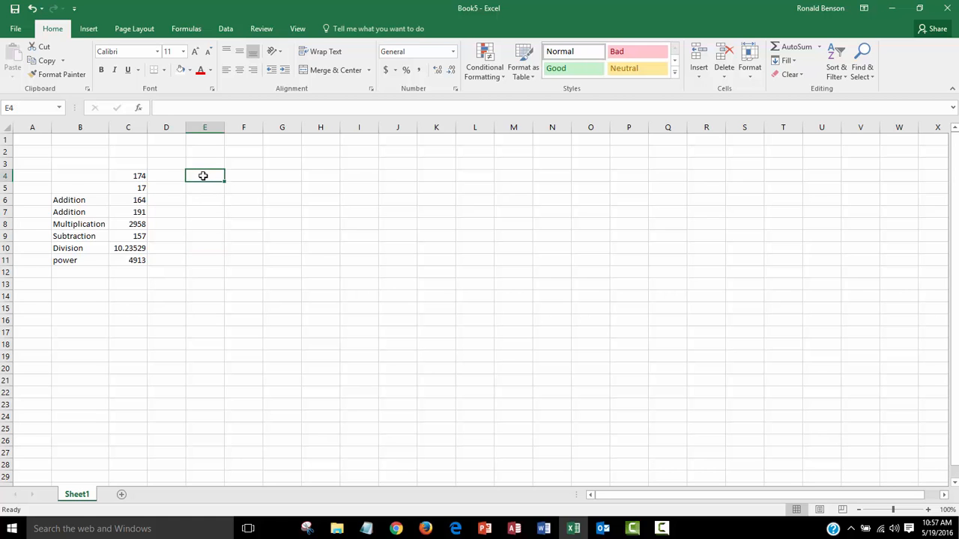
pyautogui.write('2')
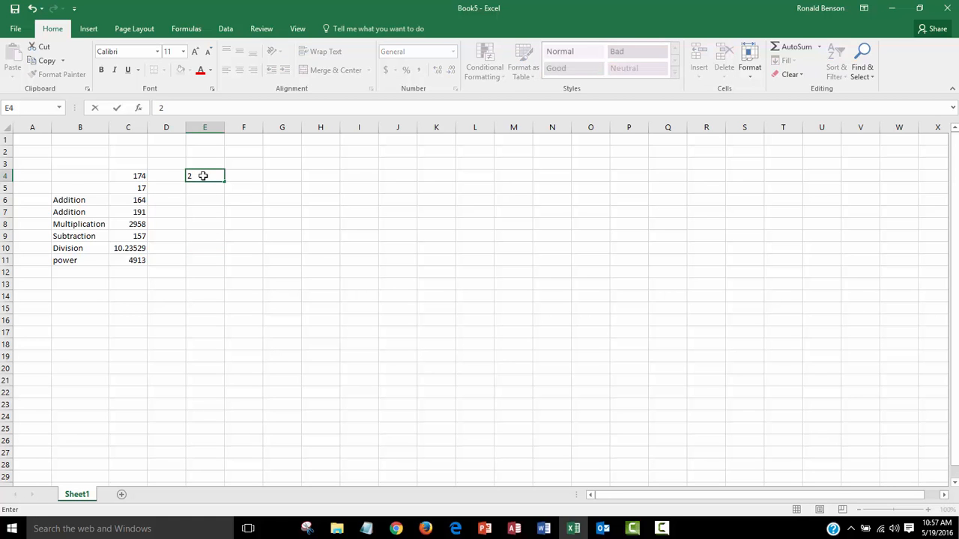
pyautogui.write('3.70')
pyautogui.click(138, 177)
# Enter the formula =c4*E4 in cell F4 to multiply 174 by the percentage
pyautogui.click(241, 174)
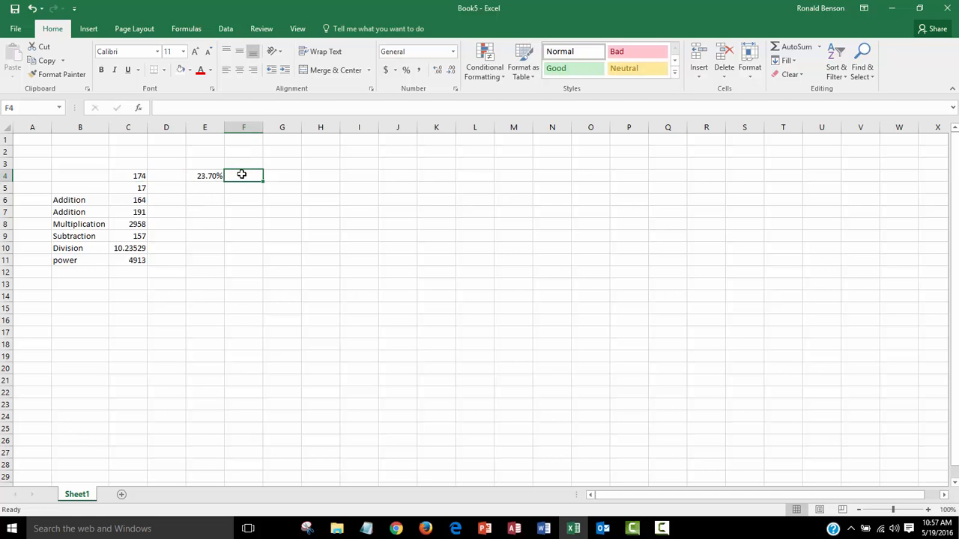
pyautogui.write('=')
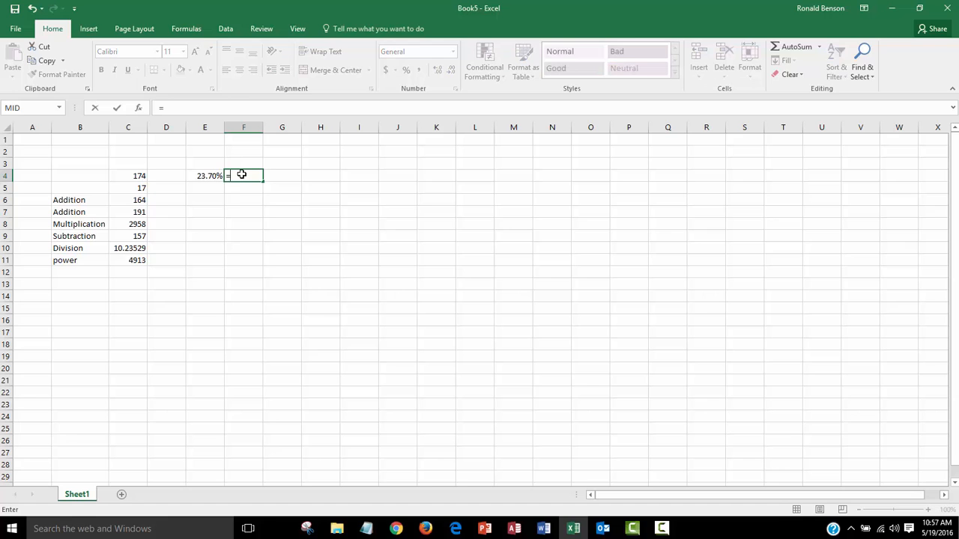
pyautogui.write('c4*')
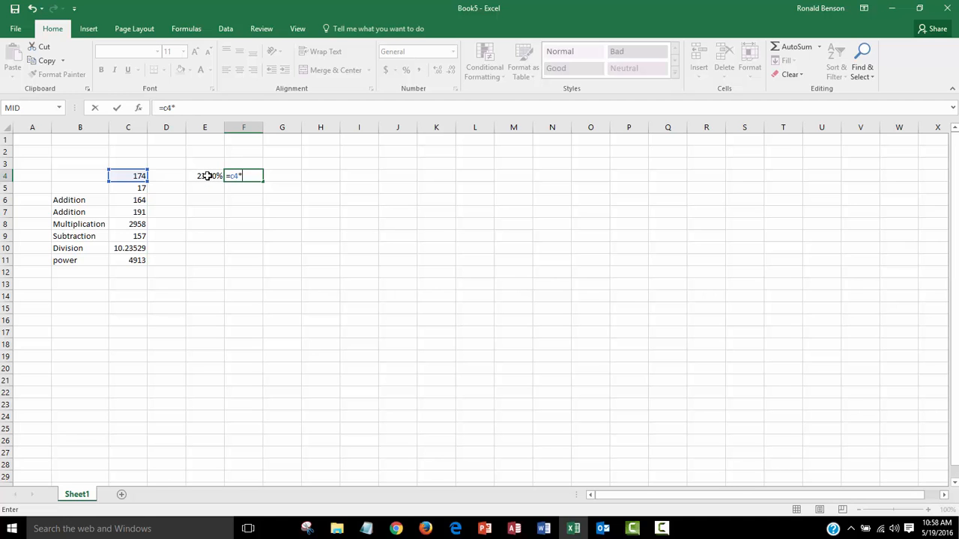
pyautogui.click(207, 175)
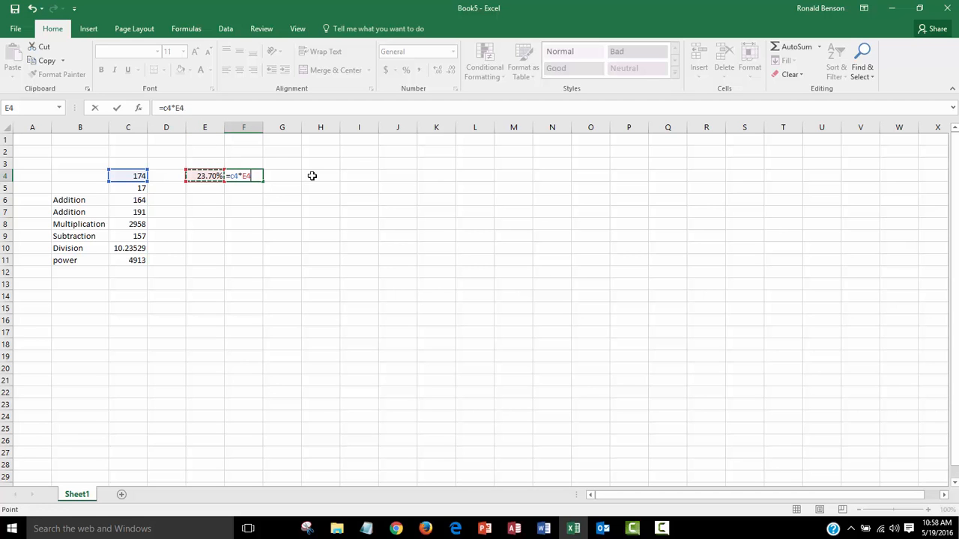
pyautogui.press('Return')
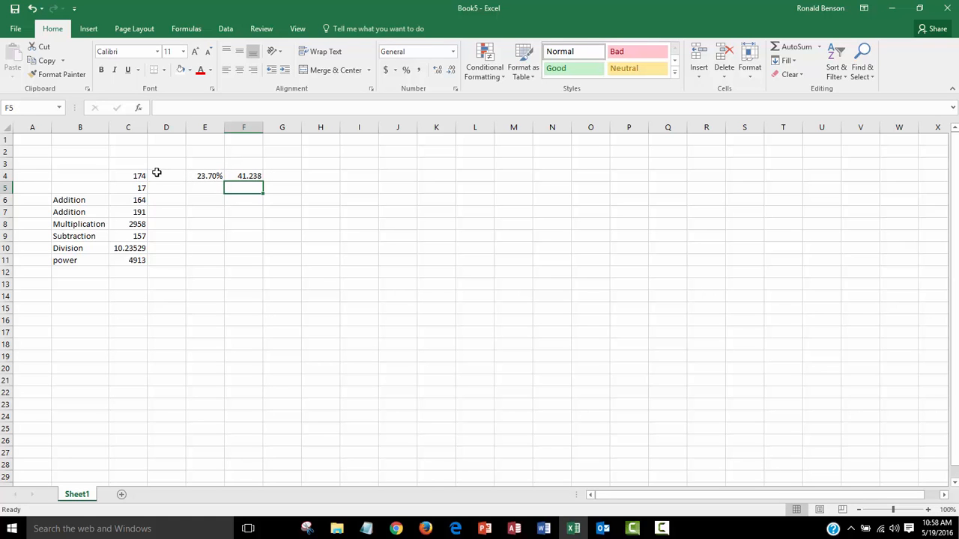
# Adjust the decimal places shown for F4, increasing and decreasing them until it shows four decimal places
pyautogui.click(248, 175)
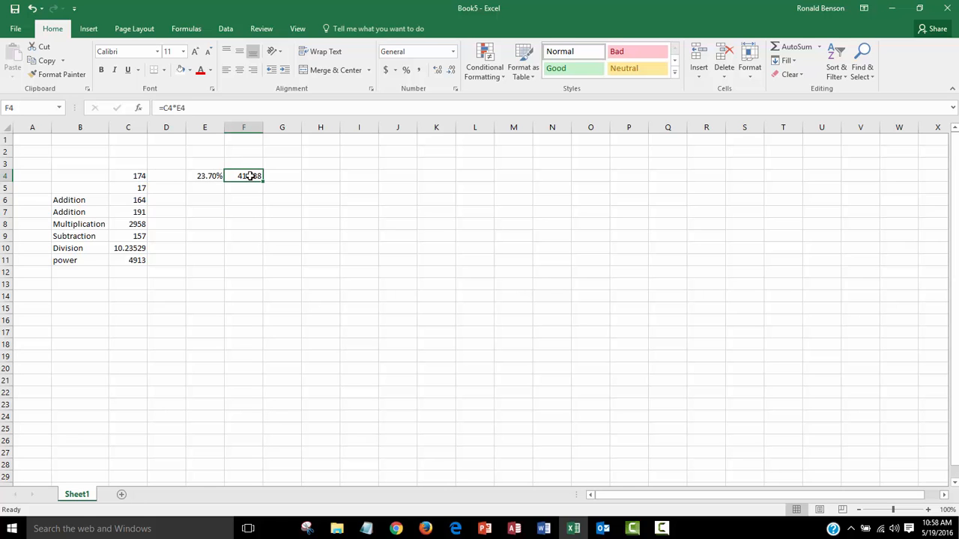
pyautogui.click(440, 72)
pyautogui.click(439, 72)
pyautogui.click(440, 72)
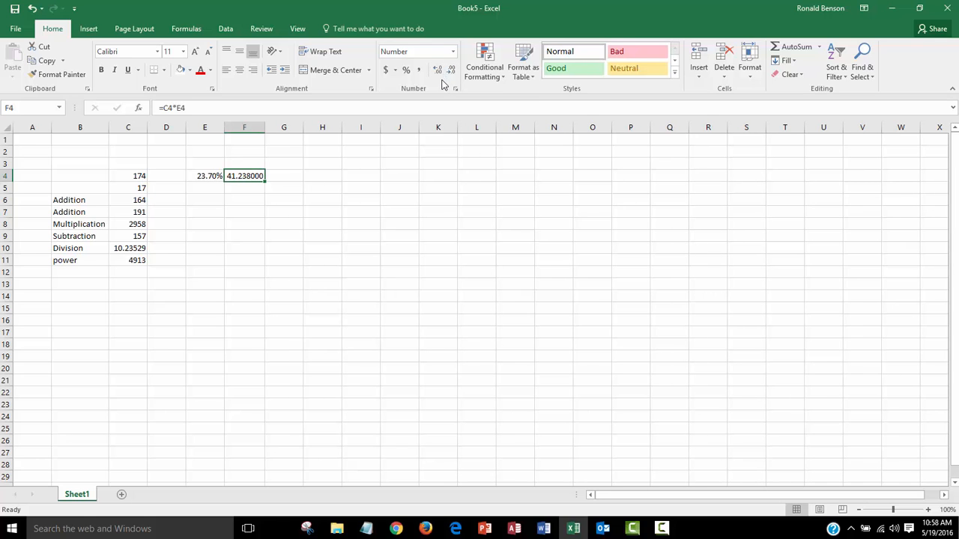
pyautogui.click(452, 71)
pyautogui.click(452, 71)
pyautogui.click(452, 71)
pyautogui.click(451, 70)
pyautogui.click(452, 72)
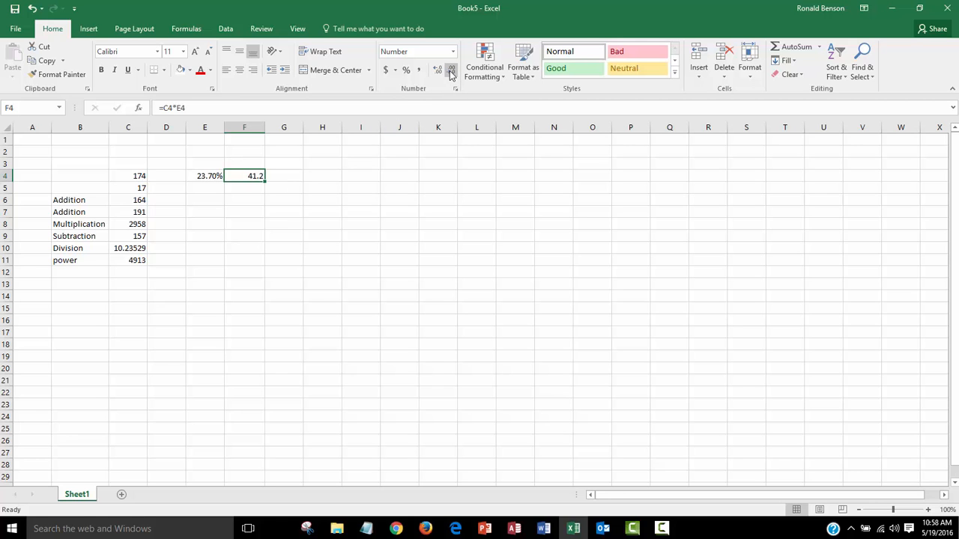
pyautogui.click(451, 72)
pyautogui.click(436, 73)
pyautogui.click(435, 73)
pyautogui.click(434, 73)
pyautogui.click(434, 73)
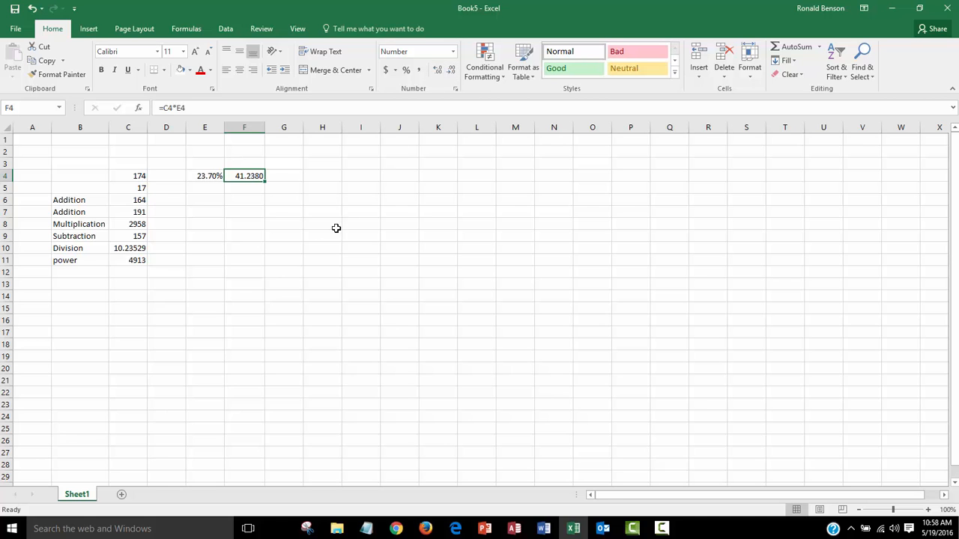
# Examine the number format of F4 and the list of available number formats
pyautogui.click(301, 208)
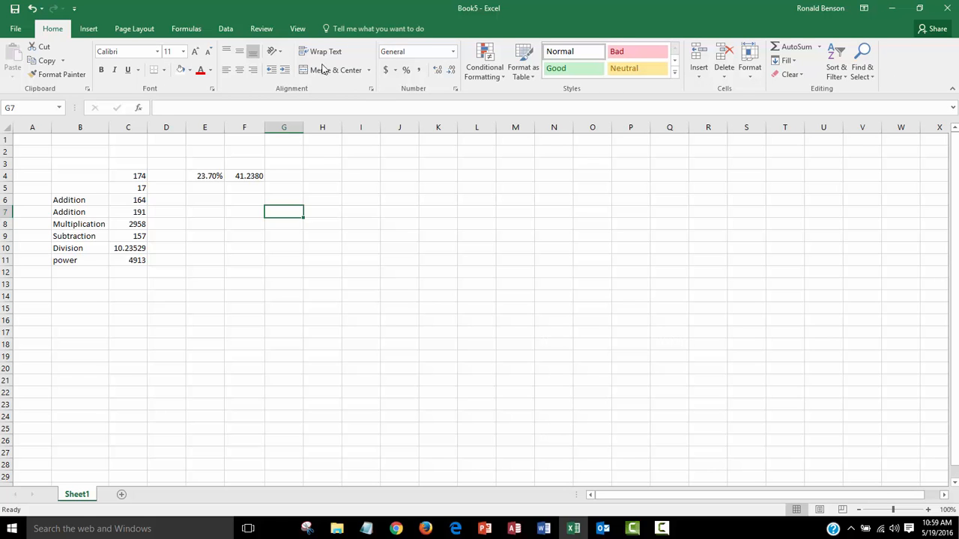
pyautogui.click(250, 176)
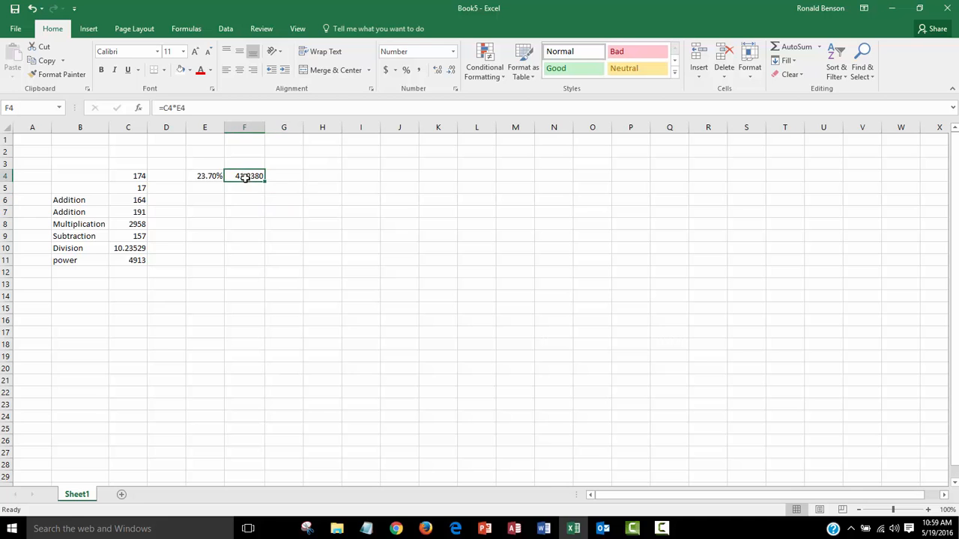
pyautogui.click(253, 190)
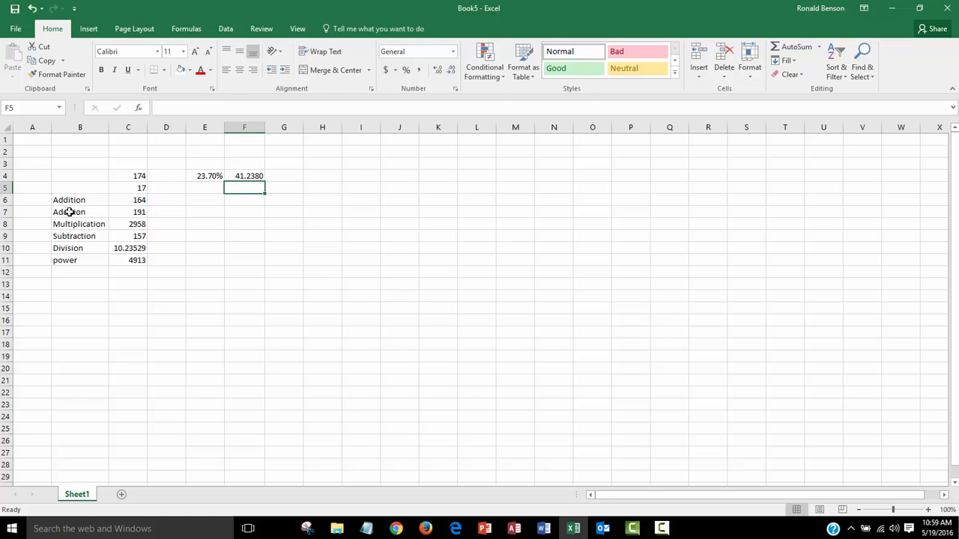
pyautogui.click(255, 239)
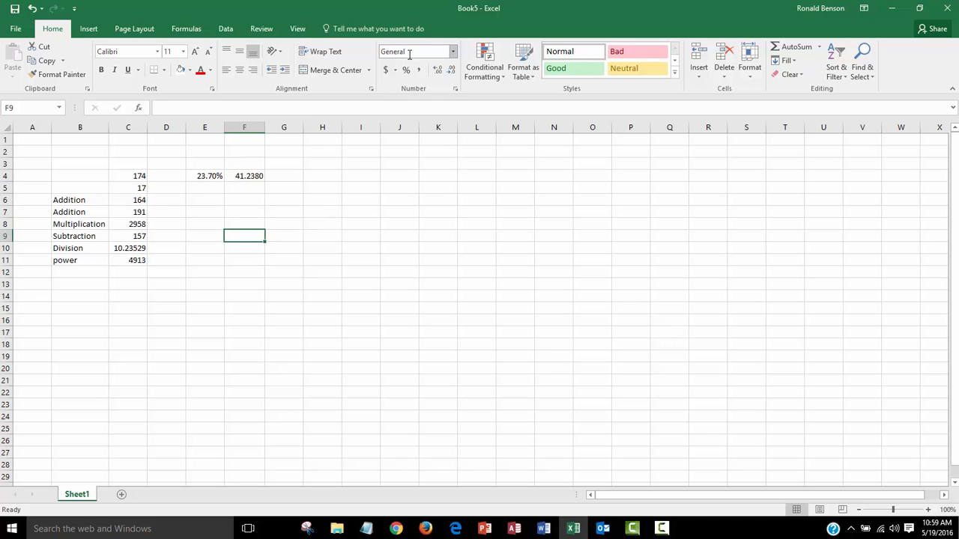
pyautogui.click(453, 52)
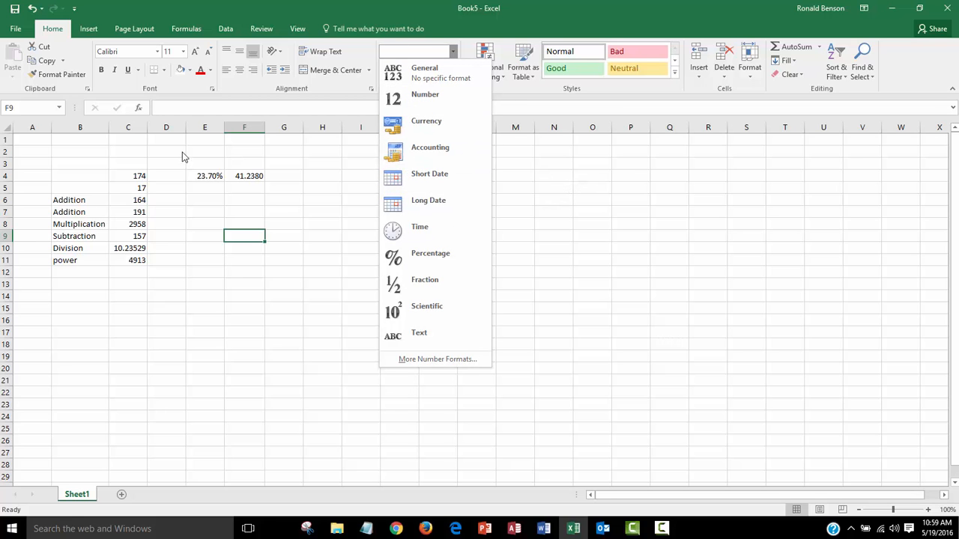
pyautogui.click(303, 234)
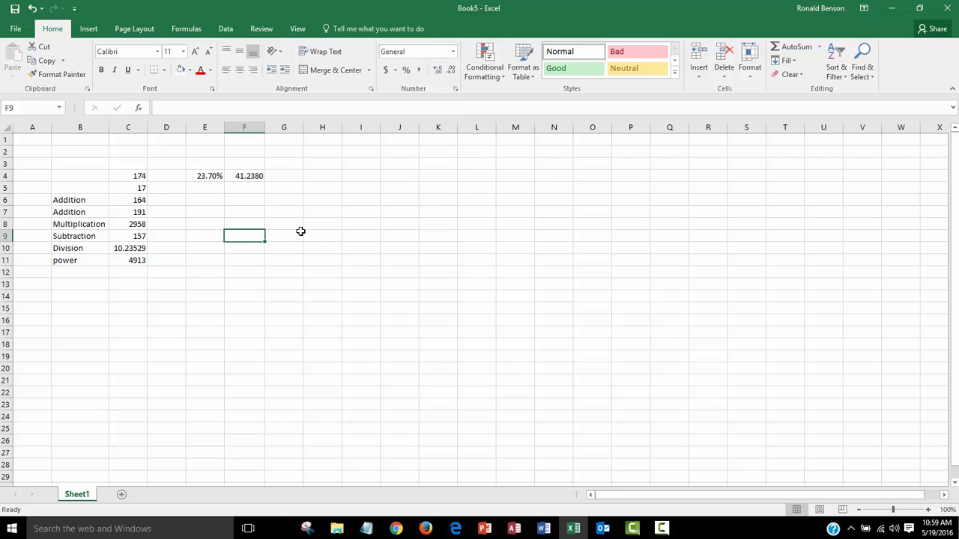
# Enter the value 25.89 in cell E6
pyautogui.click(200, 175)
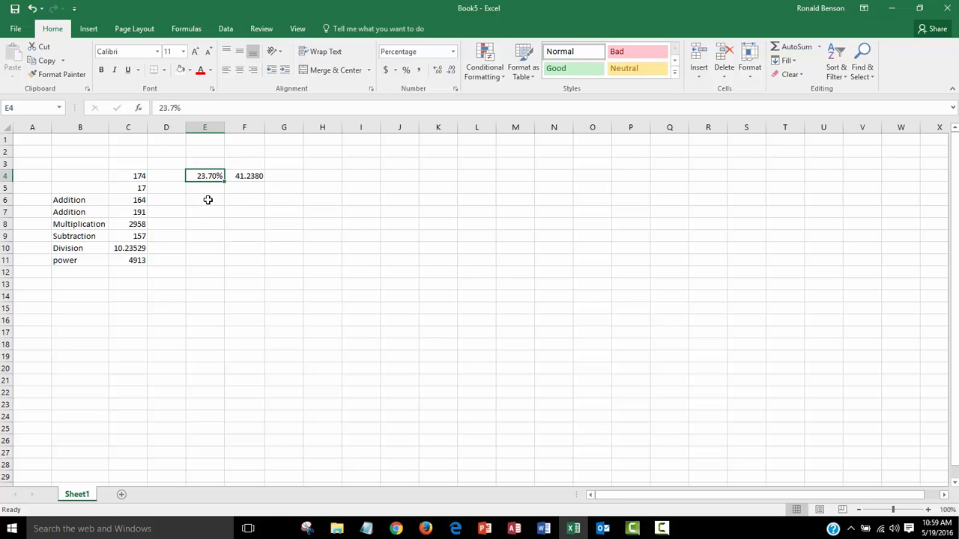
pyautogui.click(197, 199)
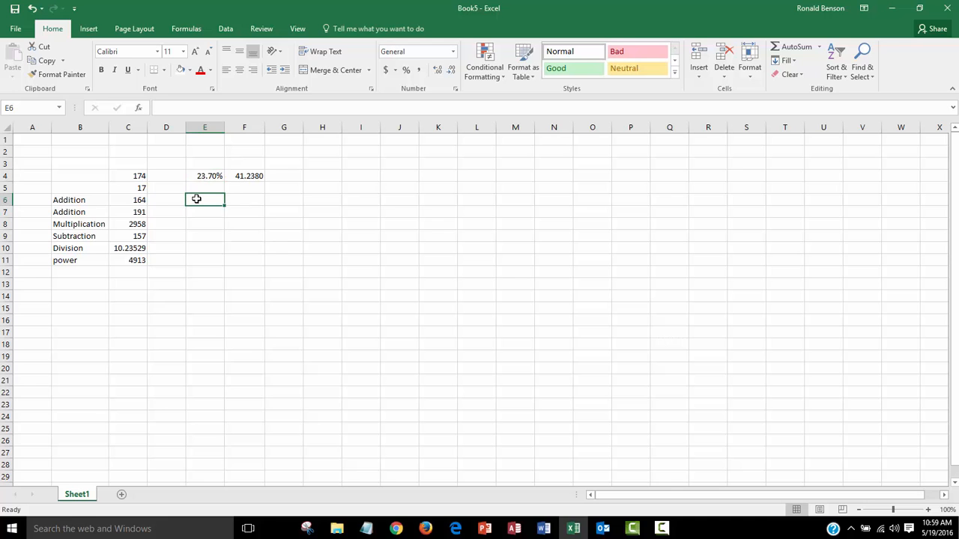
pyautogui.write('25.89')
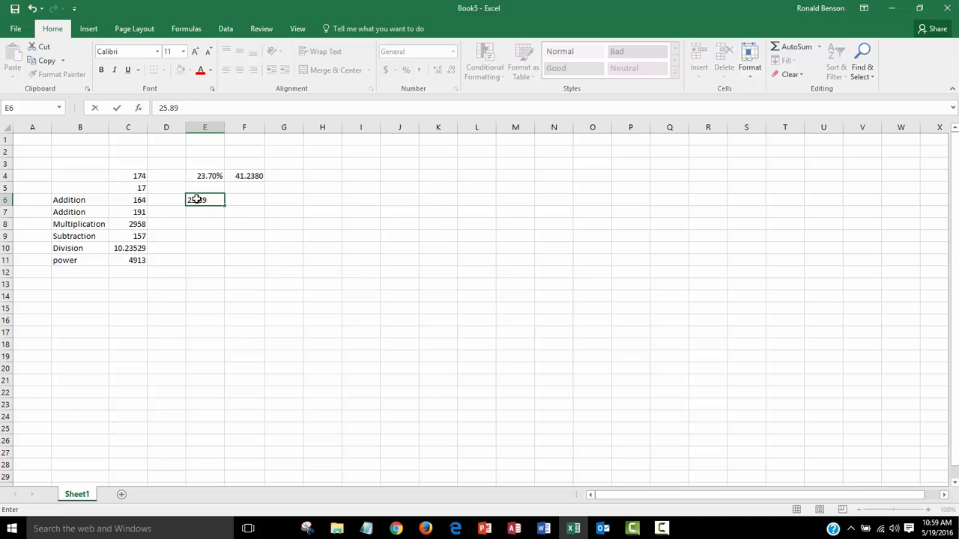
pyautogui.click(257, 235)
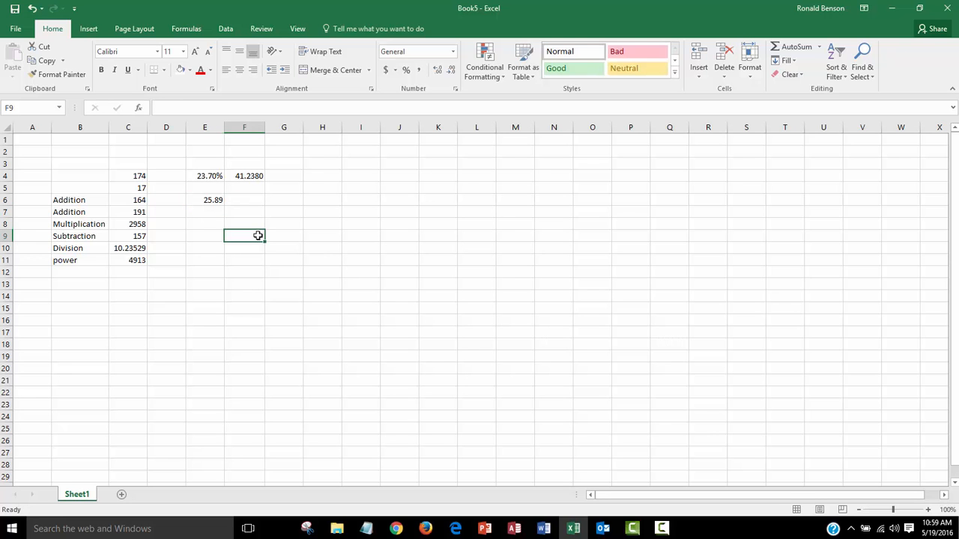
# Apply the Percentage number format to E6, then undo that formatting
pyautogui.click(217, 200)
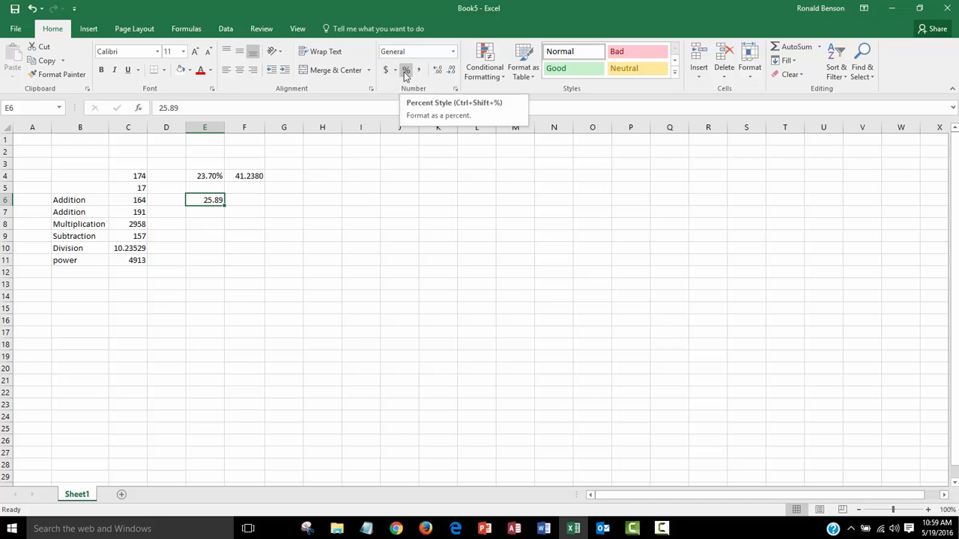
pyautogui.click(452, 52)
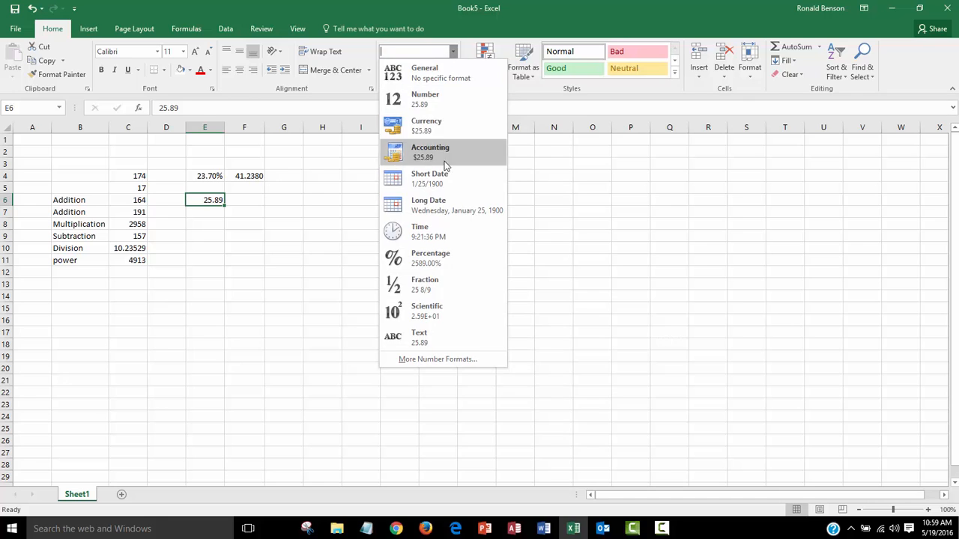
pyautogui.click(421, 258)
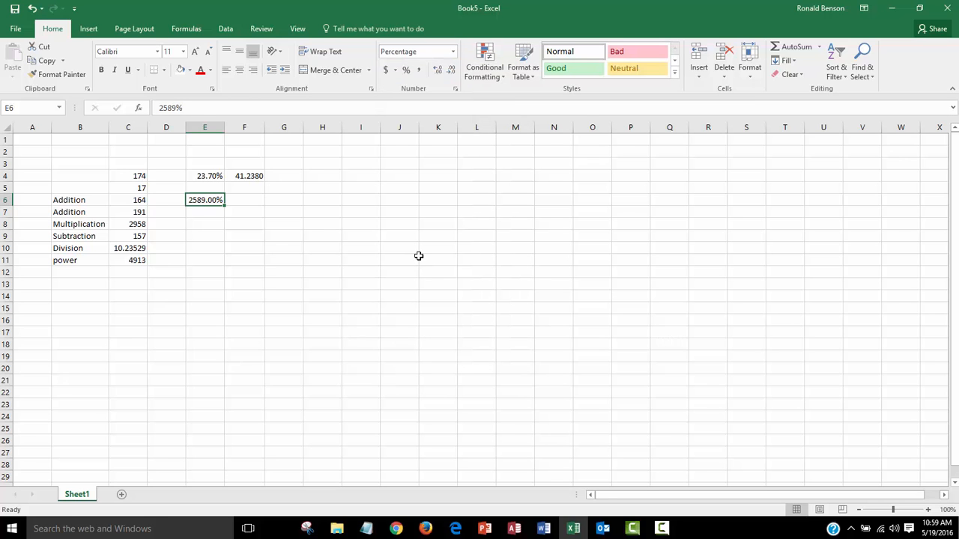
pyautogui.click(250, 213)
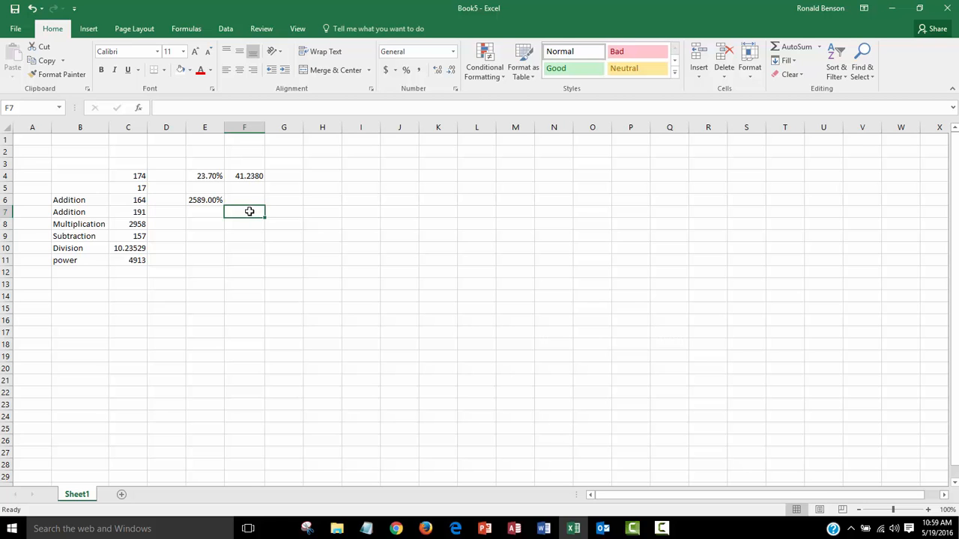
pyautogui.click(213, 200)
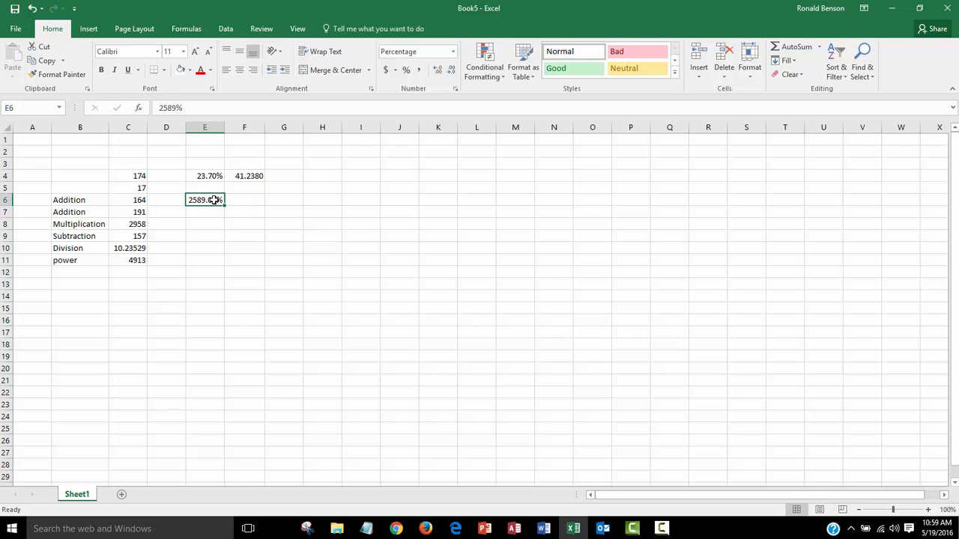
pyautogui.click(32, 9)
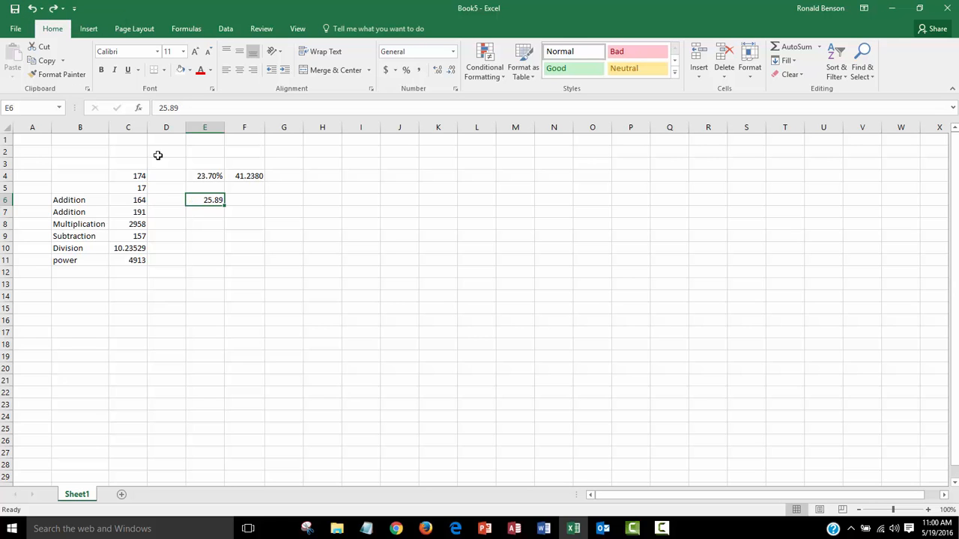
# Edit the value in E6 to 0.2589
pyautogui.click(257, 212)
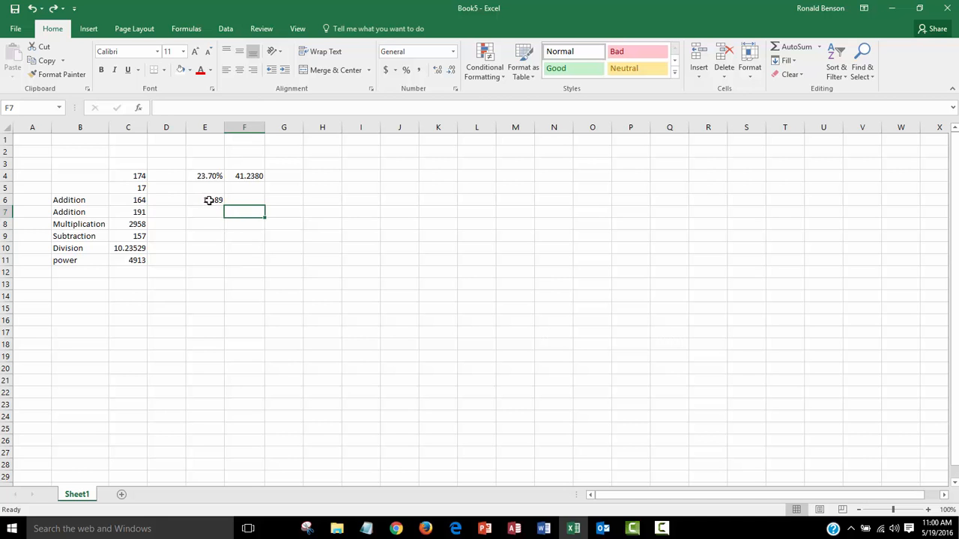
pyautogui.click(209, 201)
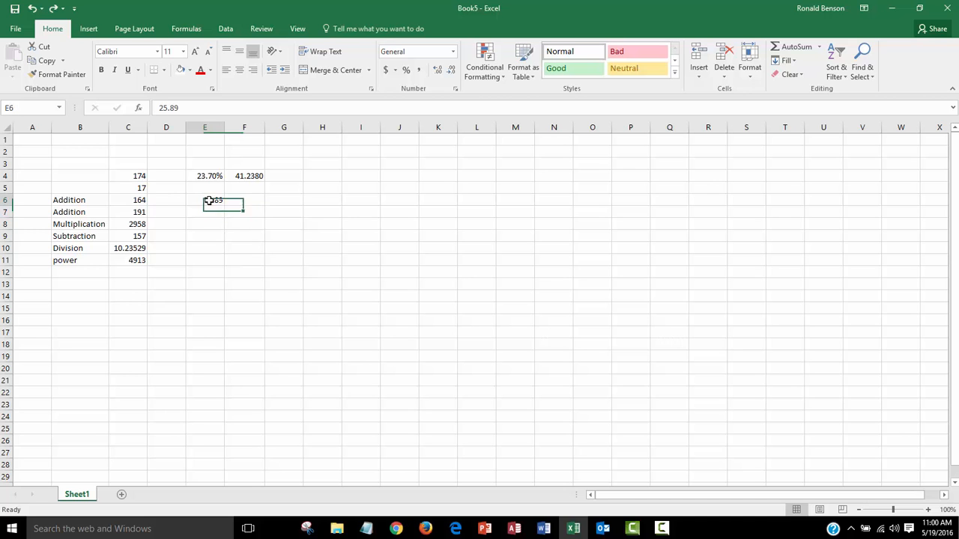
pyautogui.click(159, 107)
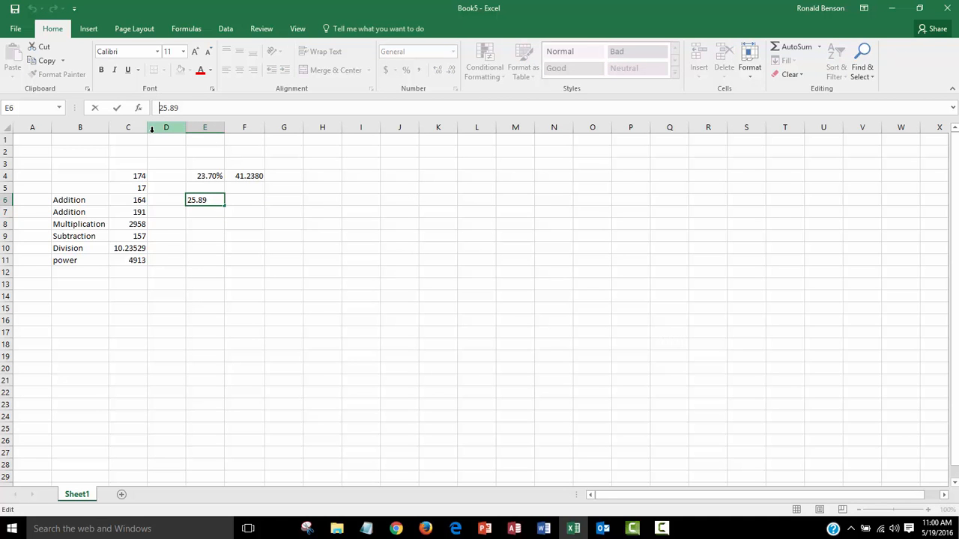
pyautogui.write('.')
pyautogui.press('BackSpace')
pyautogui.click(318, 233)
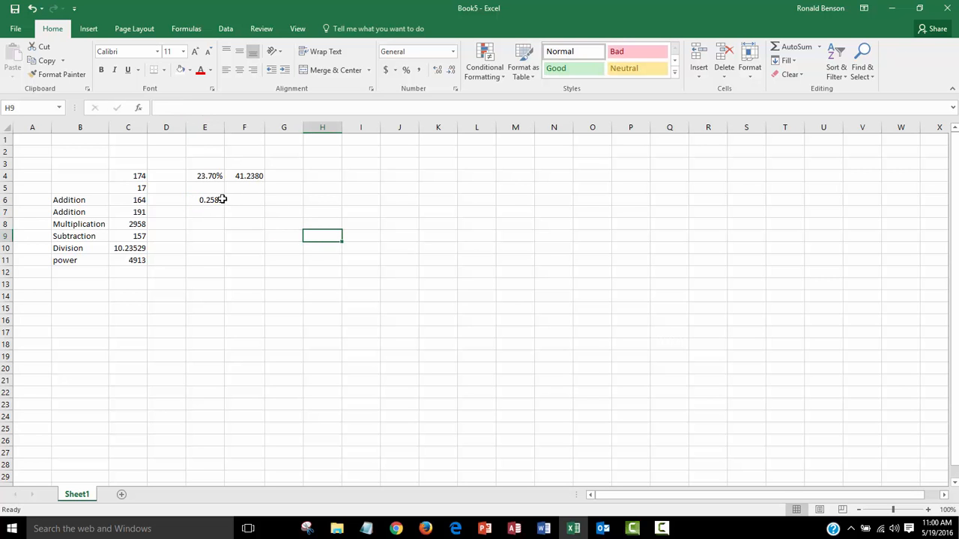
# Apply Percent Style to E6 and increase its decimal places to two
pyautogui.click(406, 70)
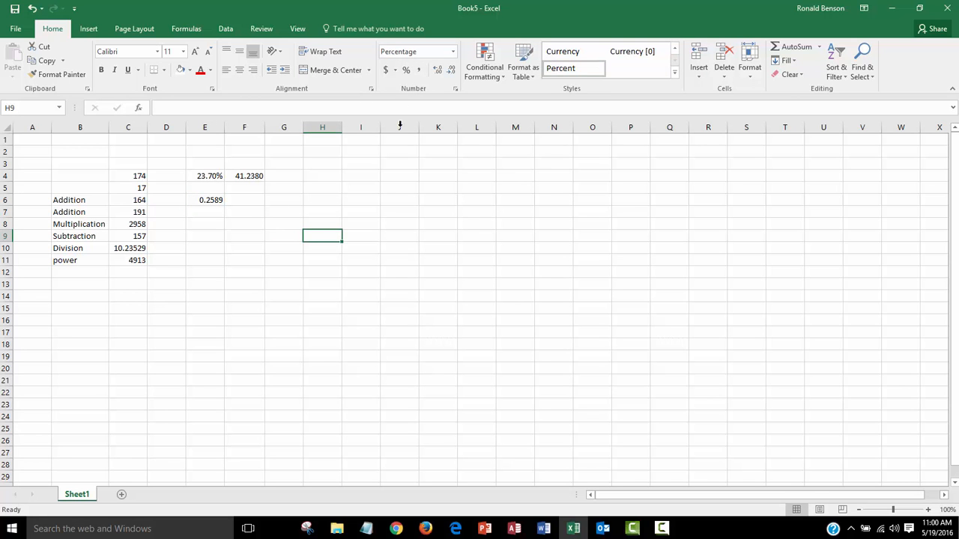
pyautogui.click(201, 199)
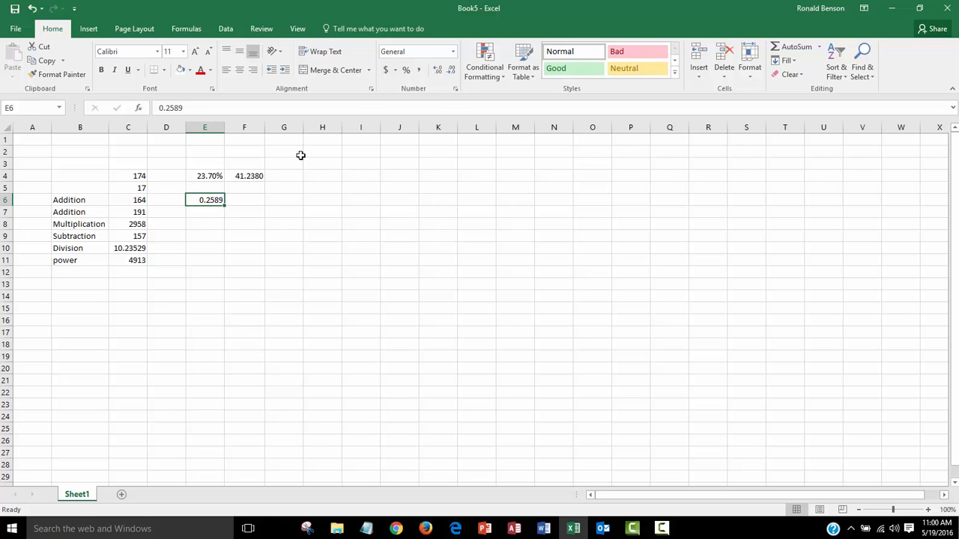
pyautogui.click(406, 72)
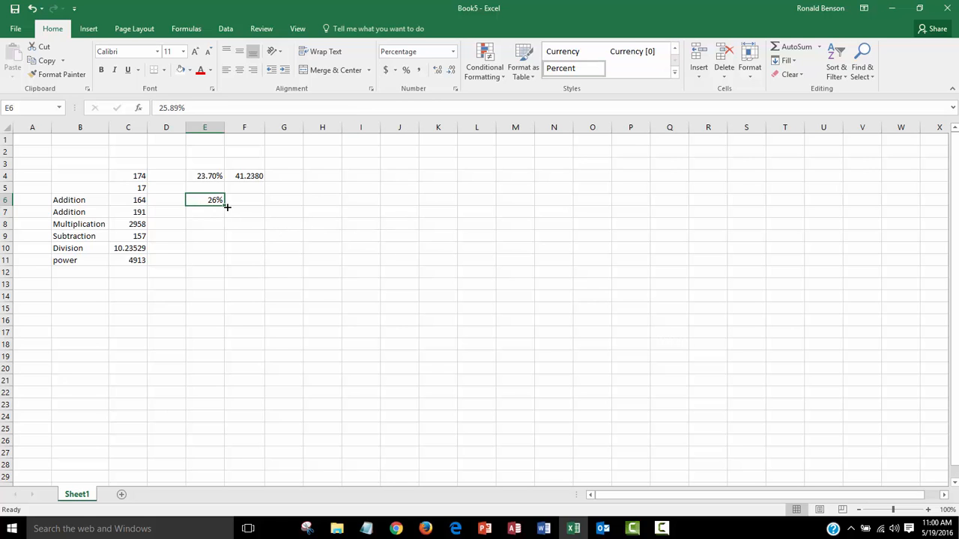
pyautogui.click(438, 70)
pyautogui.click(438, 70)
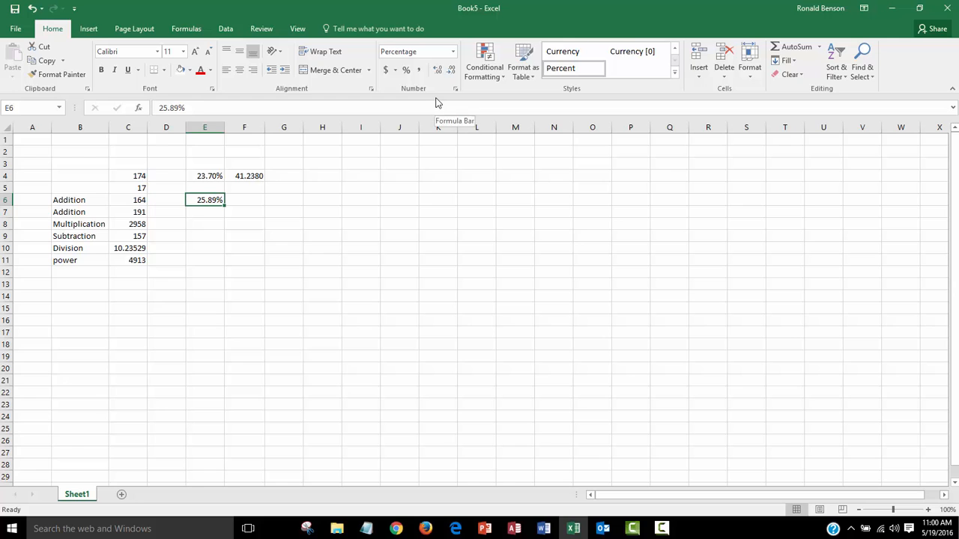
pyautogui.click(301, 251)
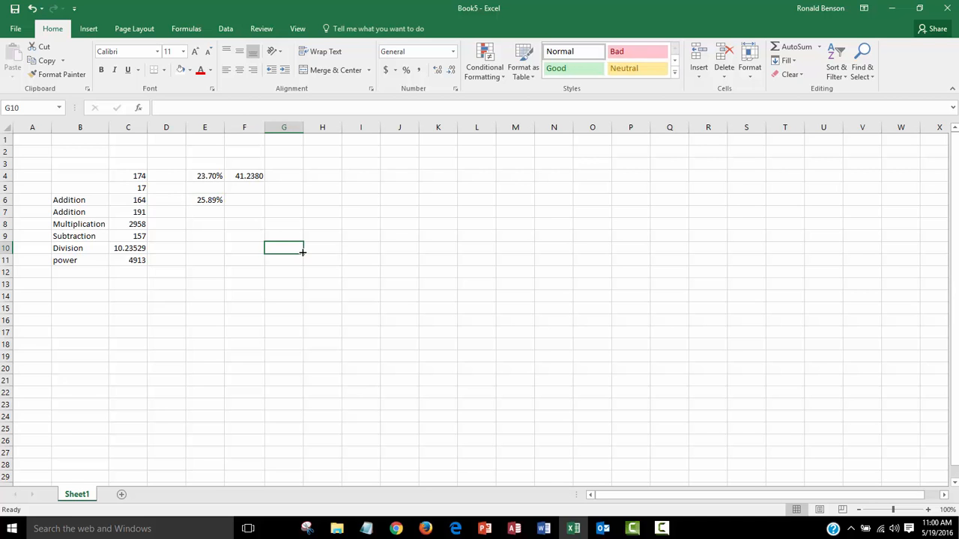
# Add a new worksheet and rename it New
pyautogui.click(176, 330)
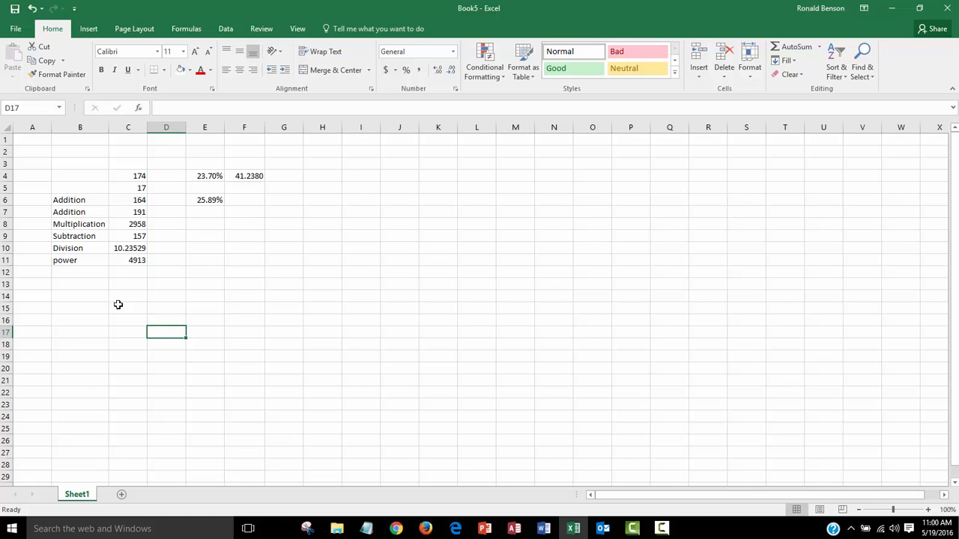
pyautogui.click(145, 494)
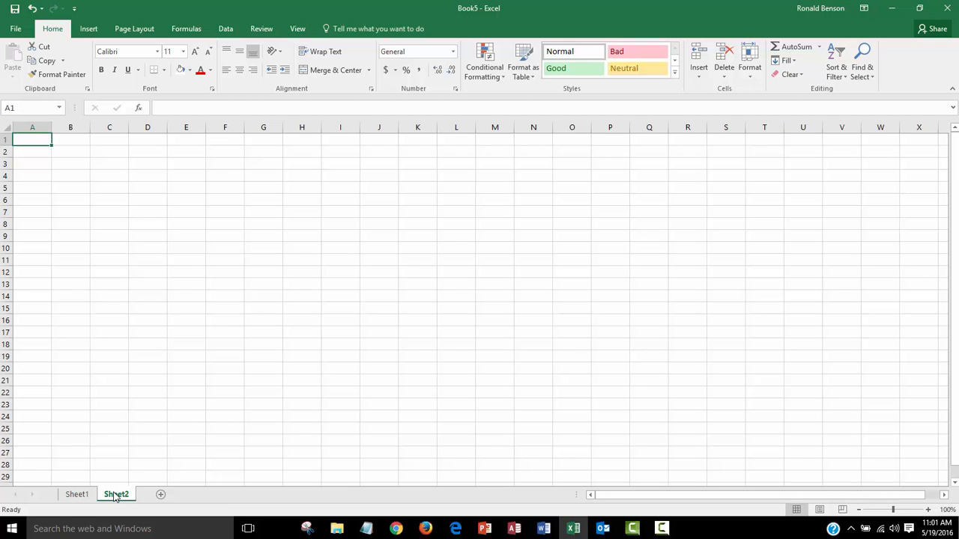
pyautogui.doubleClick(115, 495)
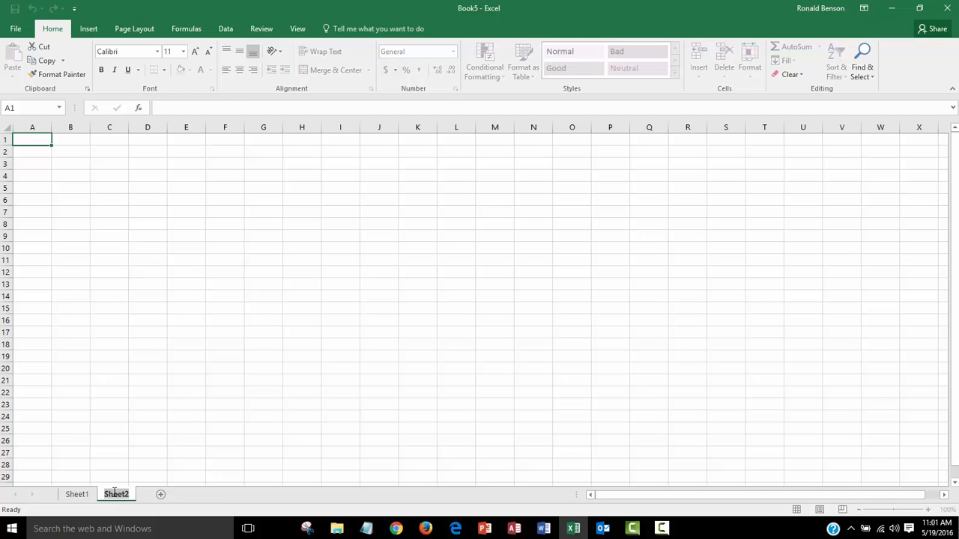
pyautogui.write('New')
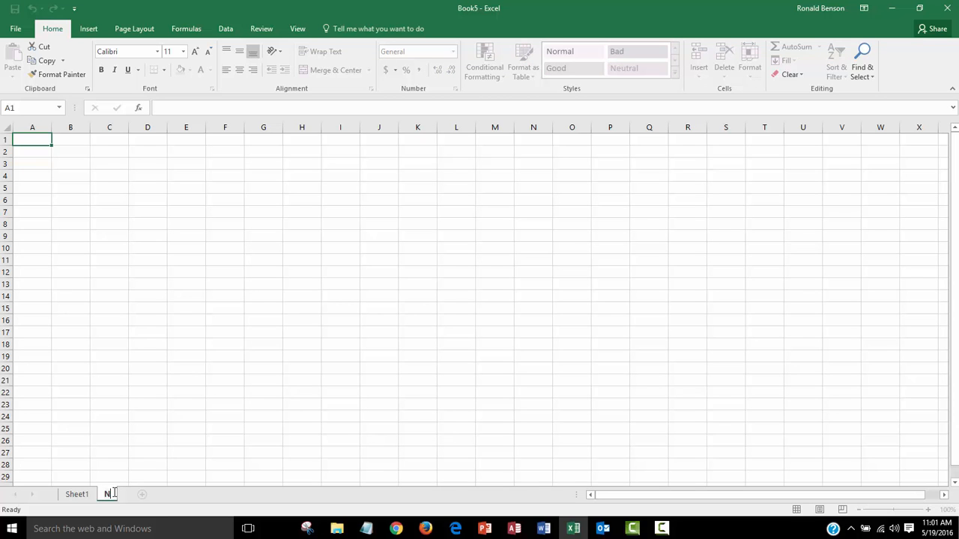
pyautogui.click(219, 320)
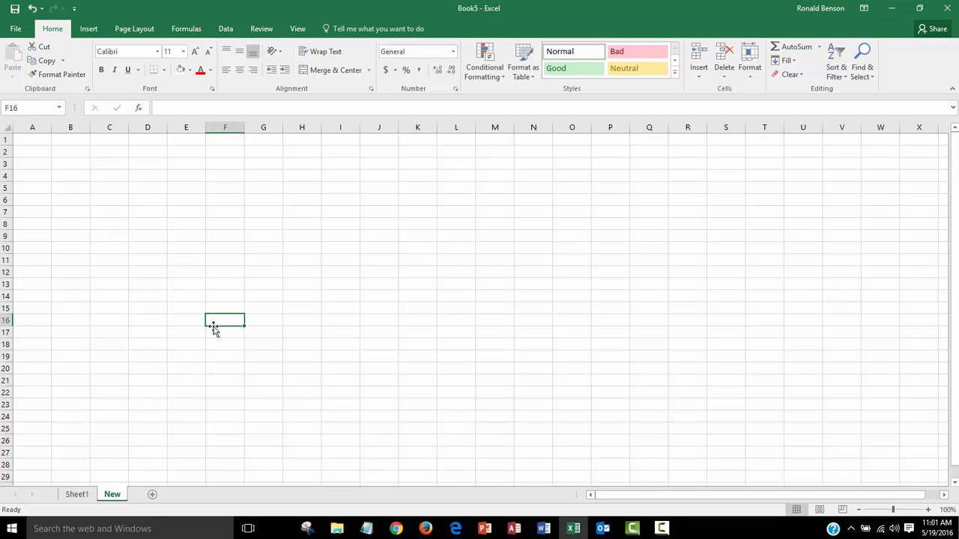
# On the New sheet, enter the text rtyj in C9 and 345 in C12
pyautogui.click(127, 234)
pyautogui.write('r')
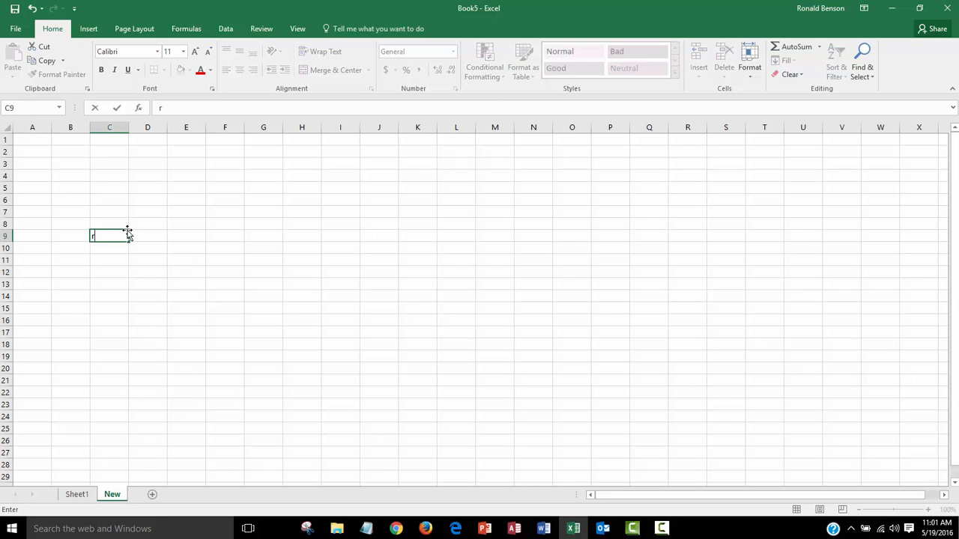
pyautogui.write('tyj')
pyautogui.click(155, 269)
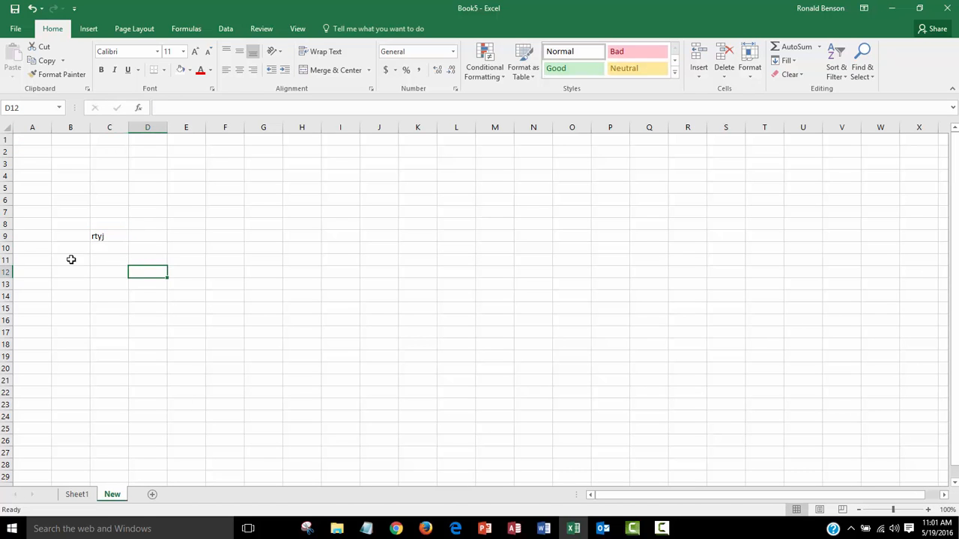
pyautogui.click(105, 267)
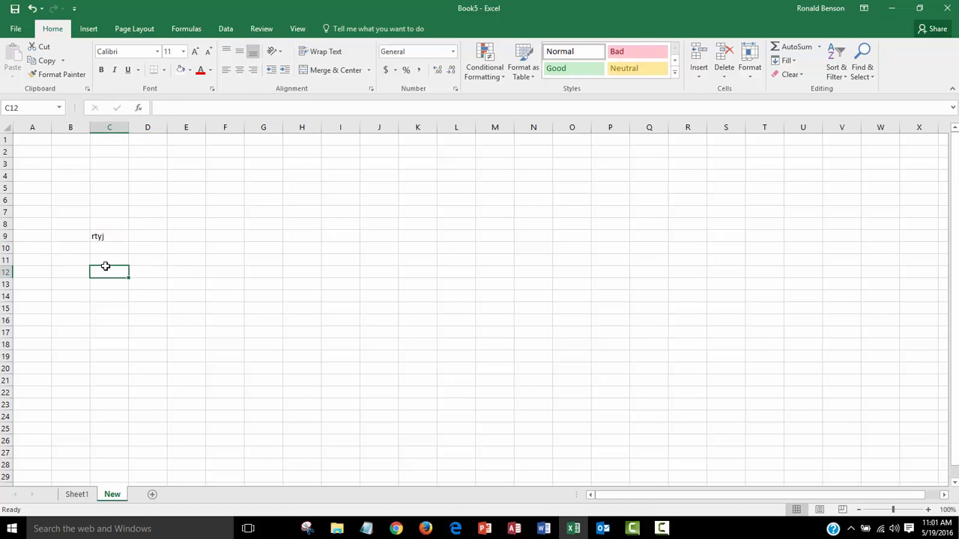
pyautogui.write('345')
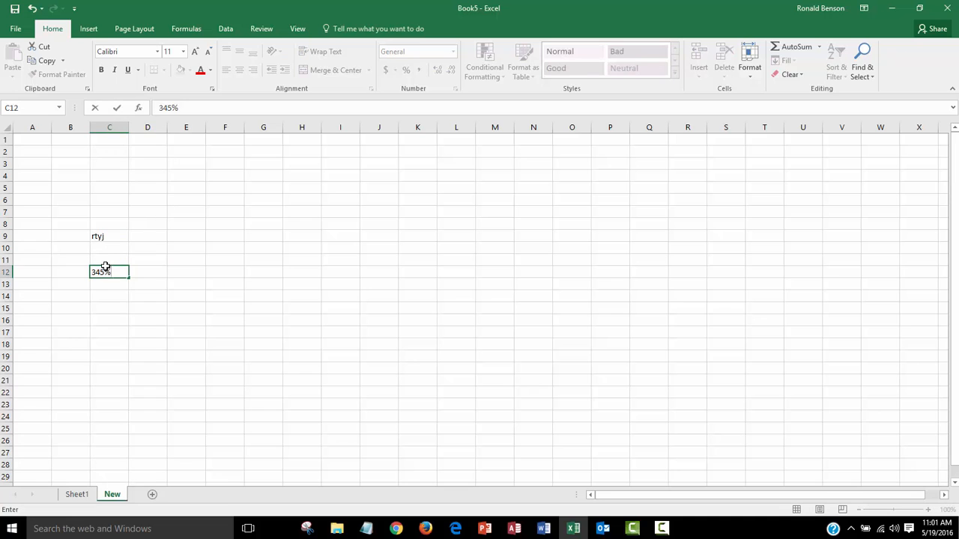
pyautogui.press('Return')
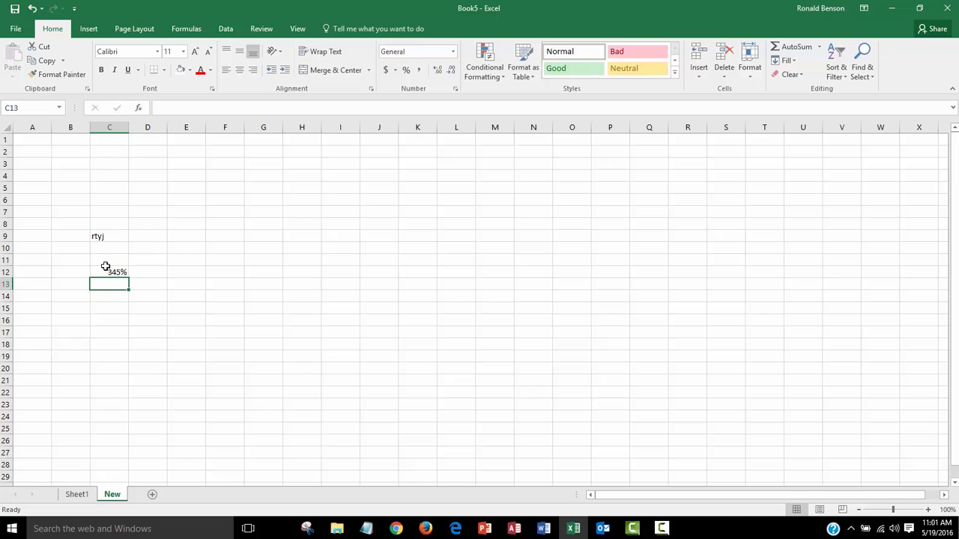
# Switch back and forth between Sheet1 and the New sheet to compare them
pyautogui.click(83, 497)
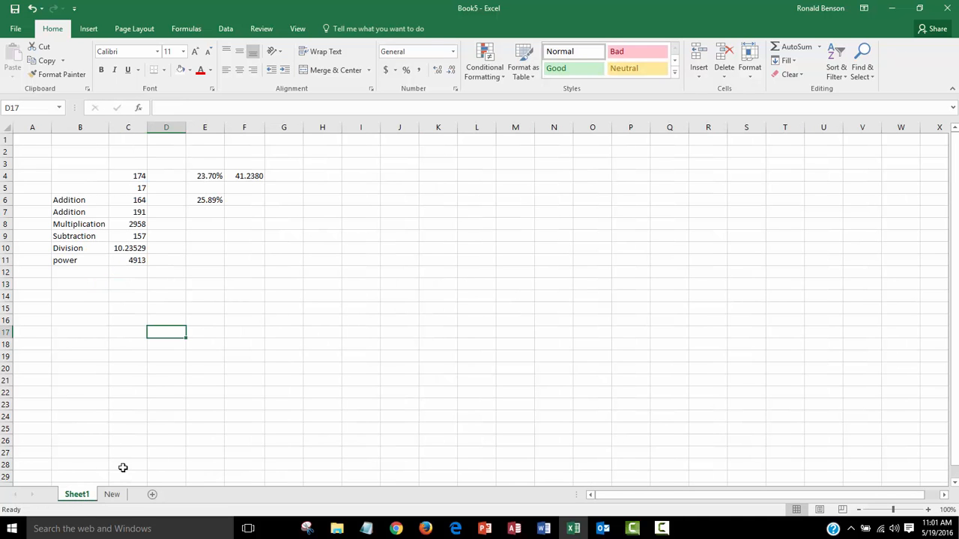
pyautogui.click(119, 497)
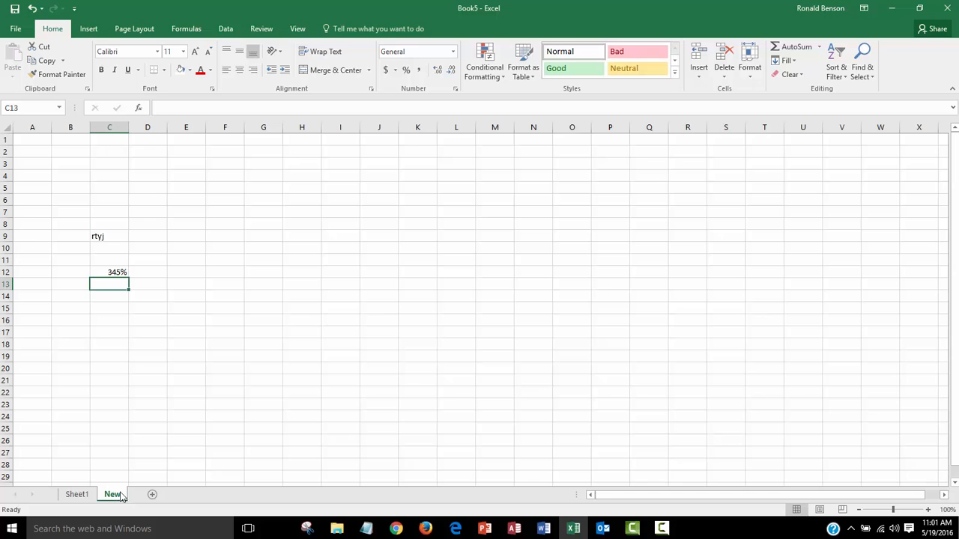
pyautogui.click(77, 496)
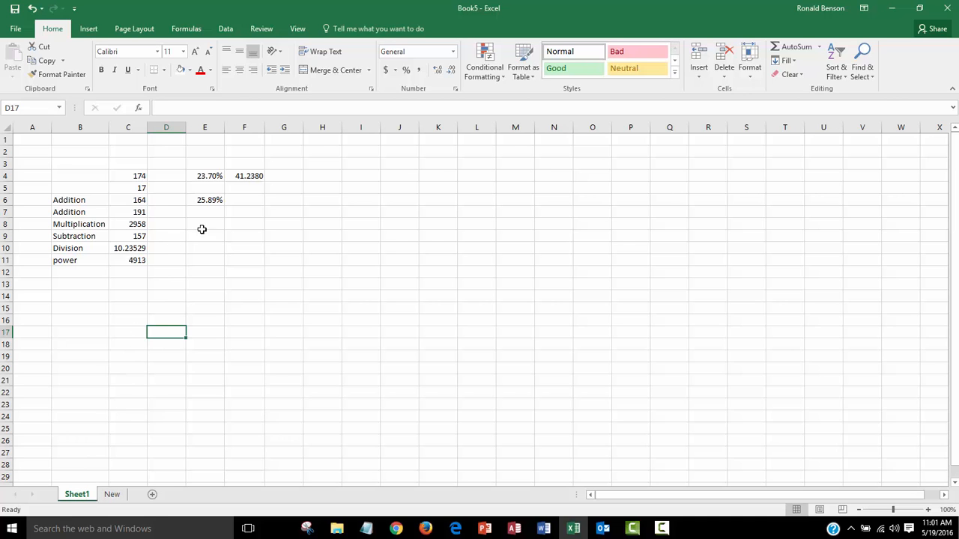
pyautogui.click(269, 235)
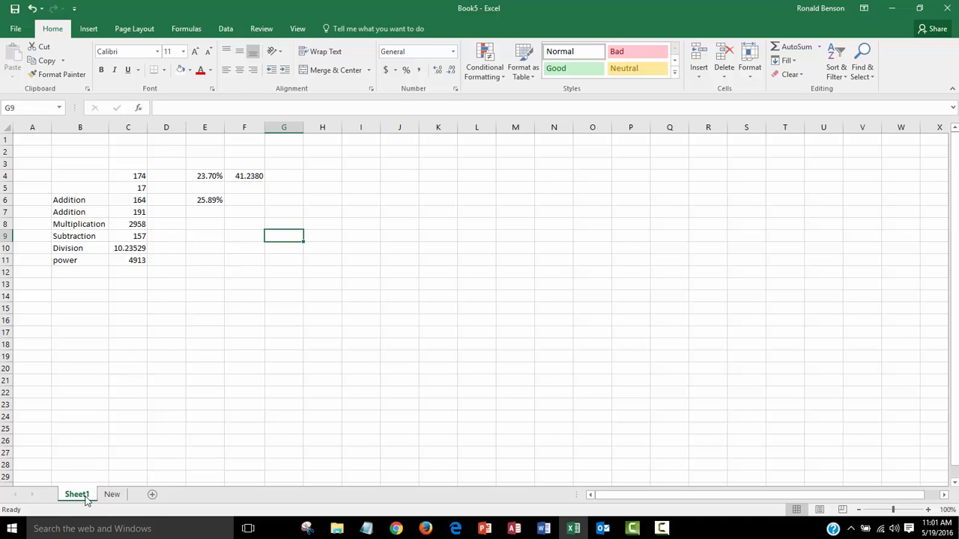
pyautogui.click(114, 495)
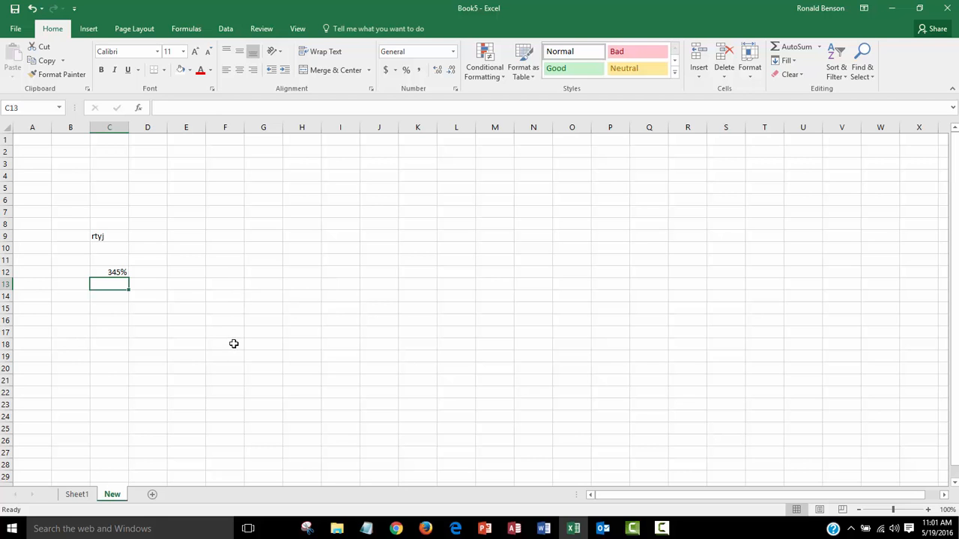
pyautogui.click(225, 280)
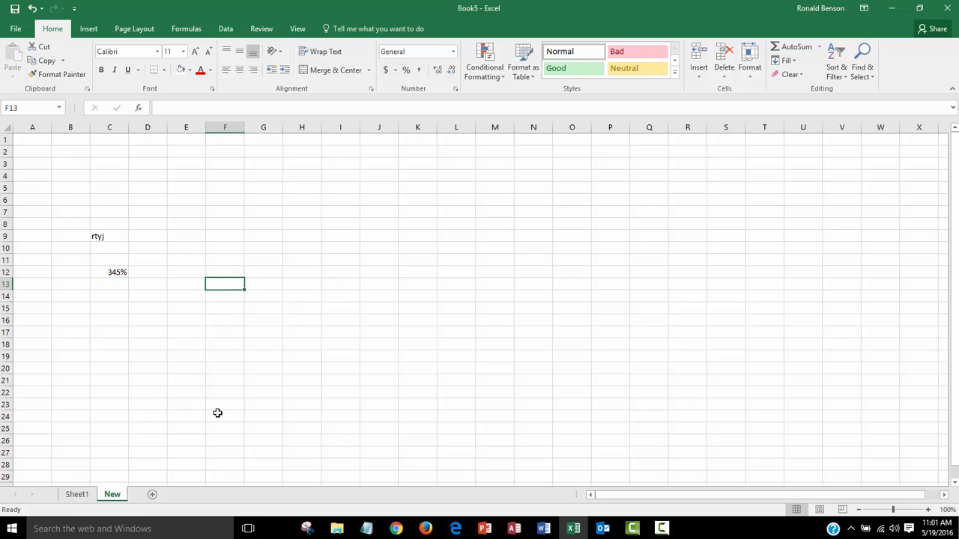
pyautogui.click(343, 309)
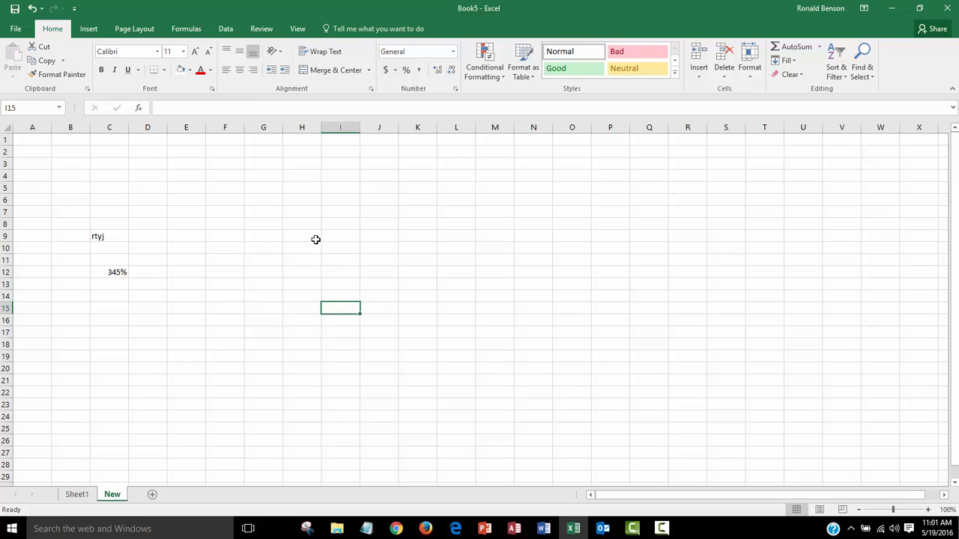
pyautogui.click(255, 274)
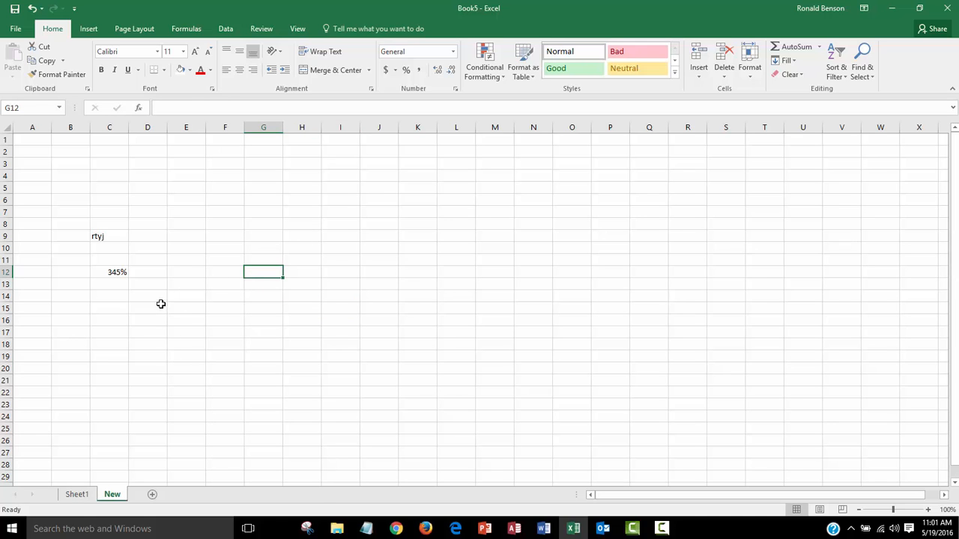
pyautogui.click(103, 342)
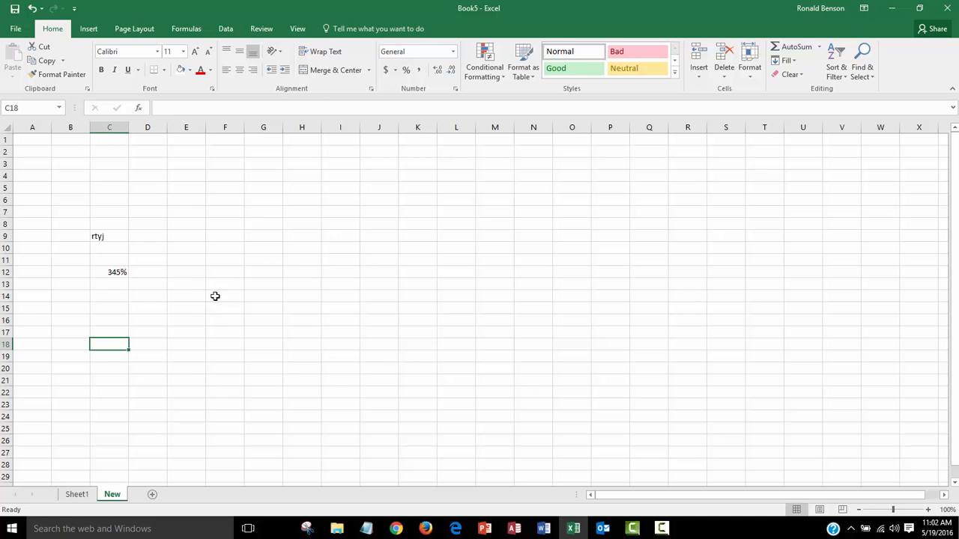
pyautogui.click(158, 320)
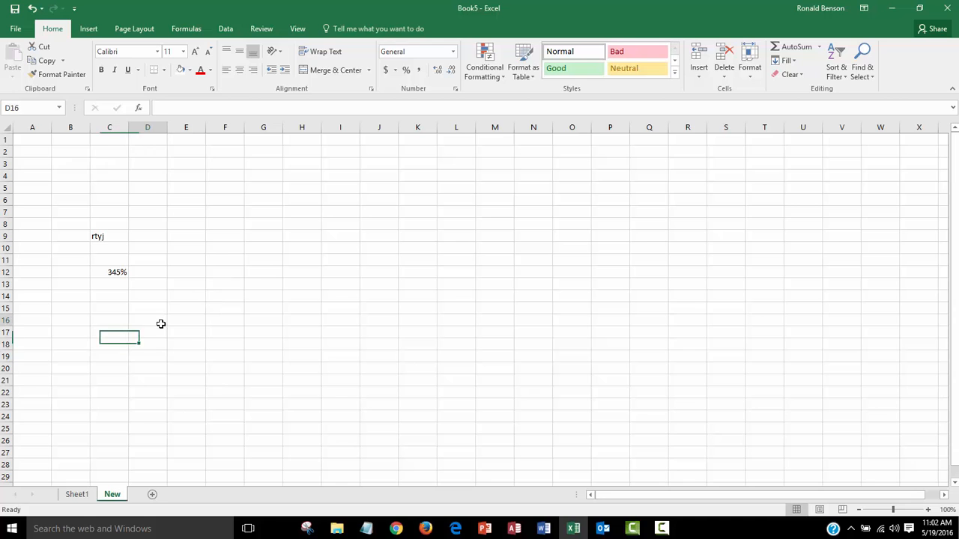
pyautogui.click(202, 285)
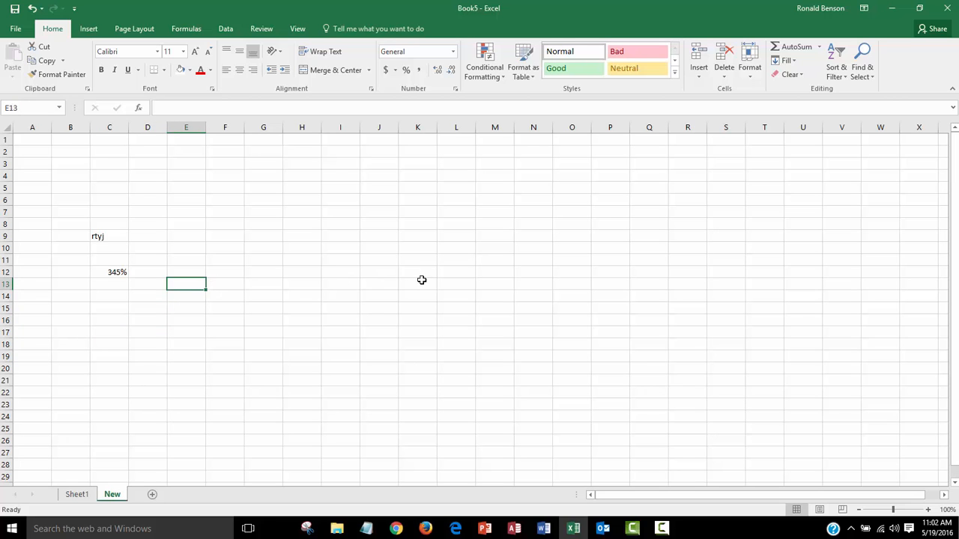